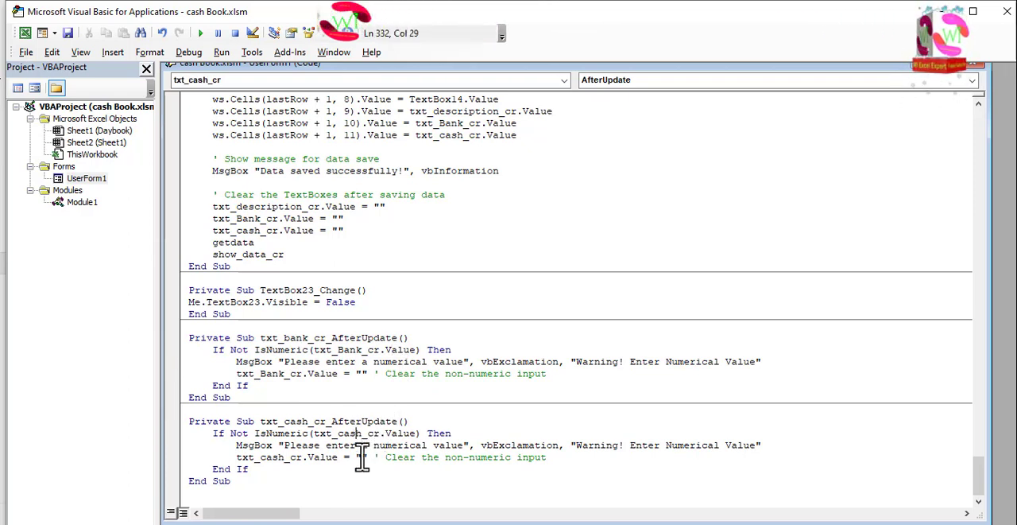
Review the UserForm1 code from the txt_cash_cr procedure back up to the checks in cmd_addupdate_dr_Click
scroll(374, 438, up, 14)
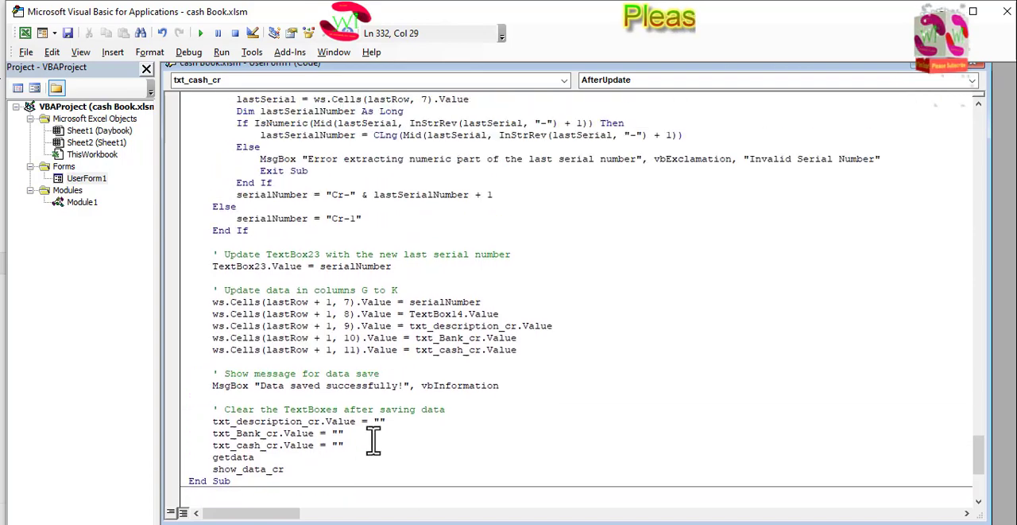
scroll(403, 326, up, 20)
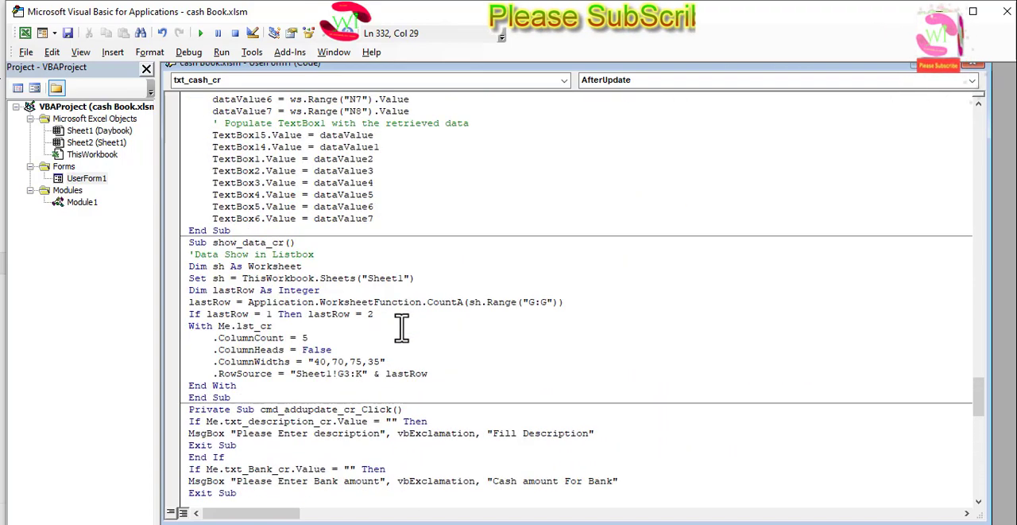
scroll(399, 325, up, 20)
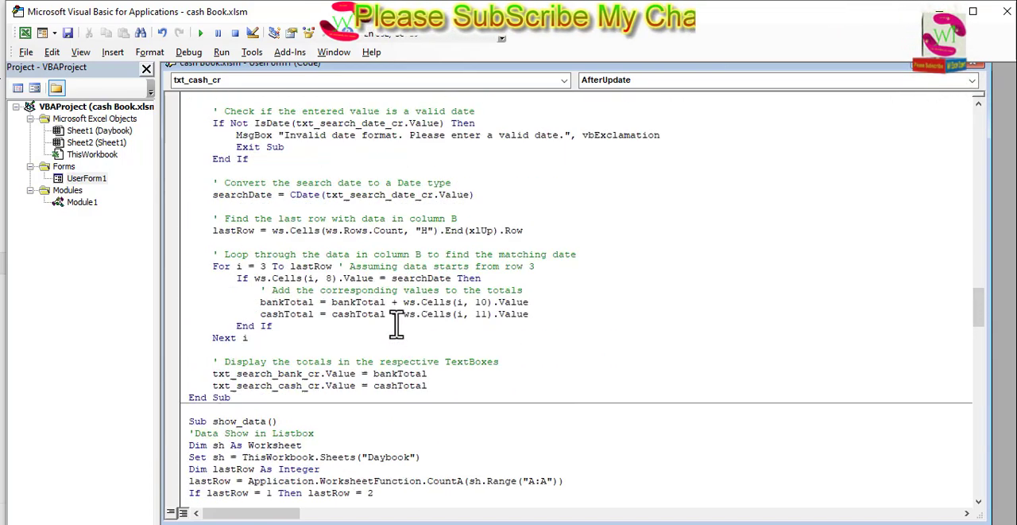
scroll(395, 321, up, 20)
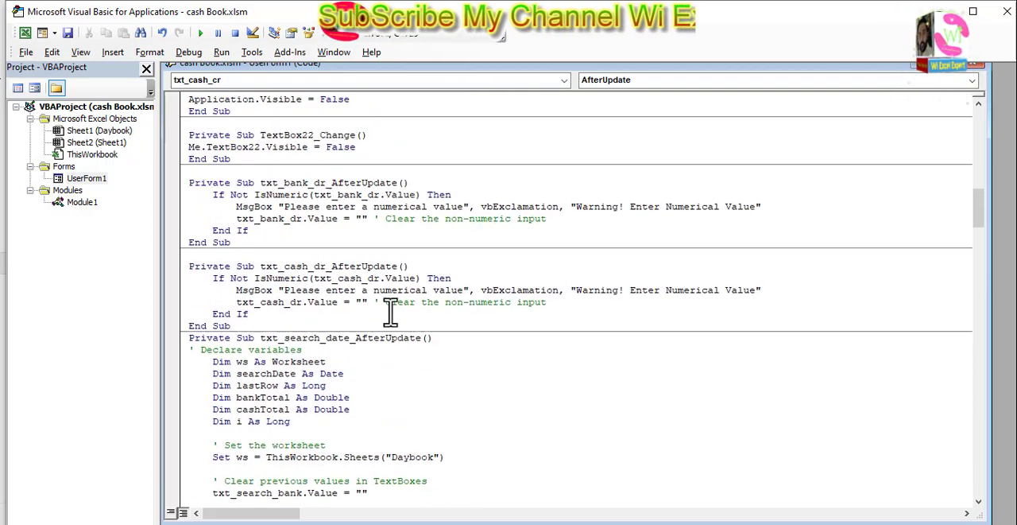
scroll(382, 298, up, 10)
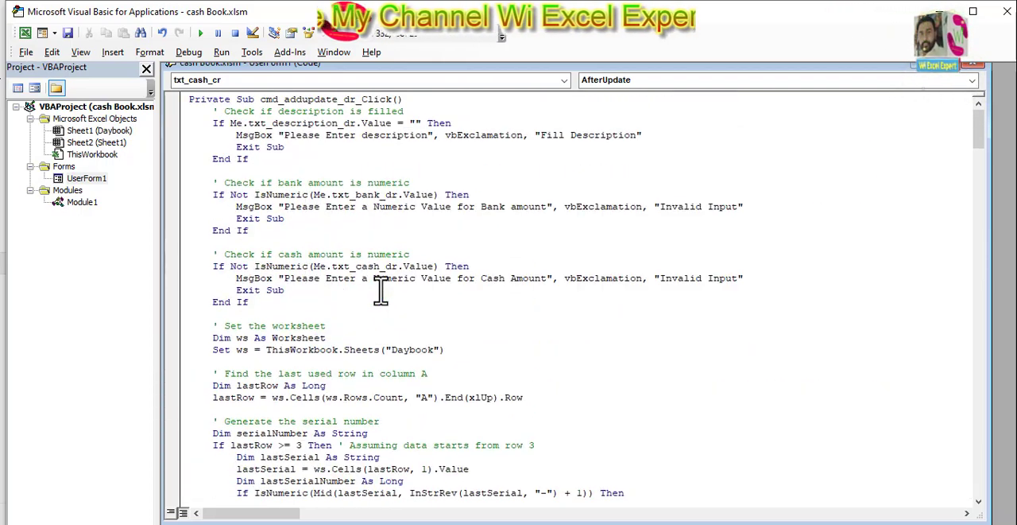
click(253, 162)
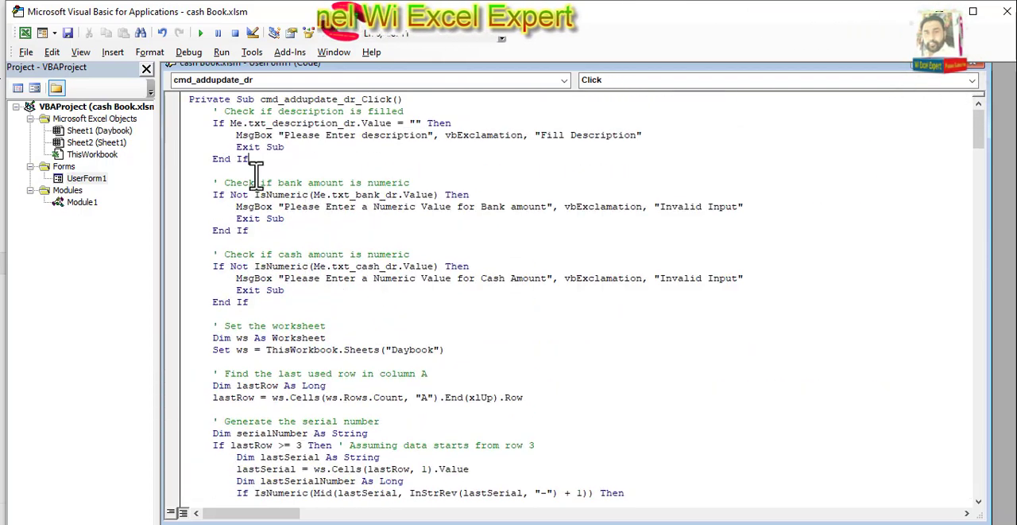
click(249, 172)
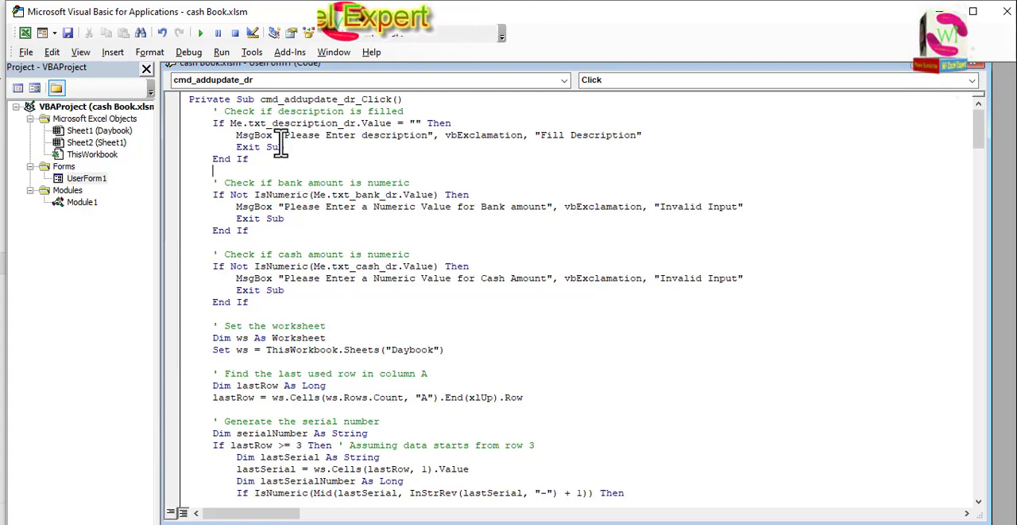
Run the cash book user form to preview it, and close the form
click(201, 33)
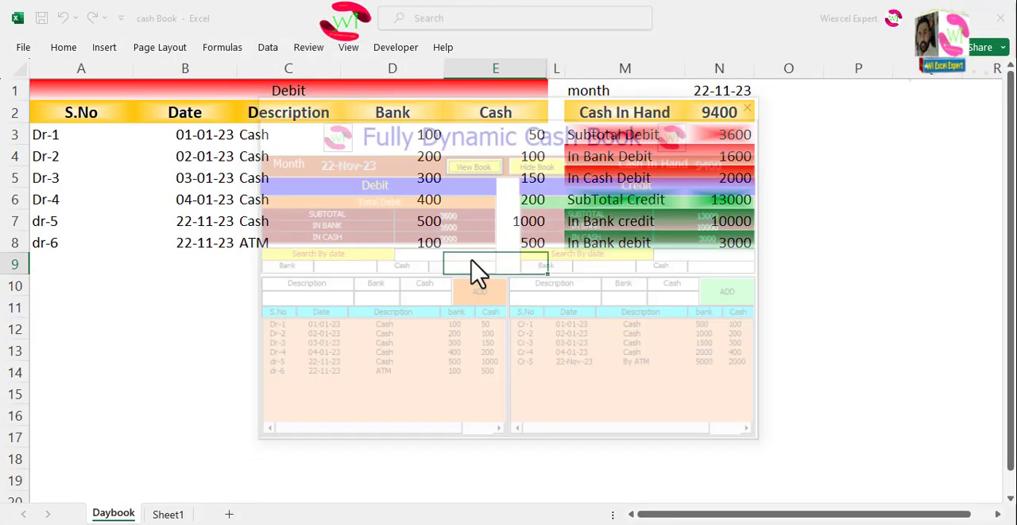
mouse_move(457, 105)
mouse_down()
mouse_move(506, 227)
mouse_move(472, 186)
mouse_move(459, 99)
mouse_up()
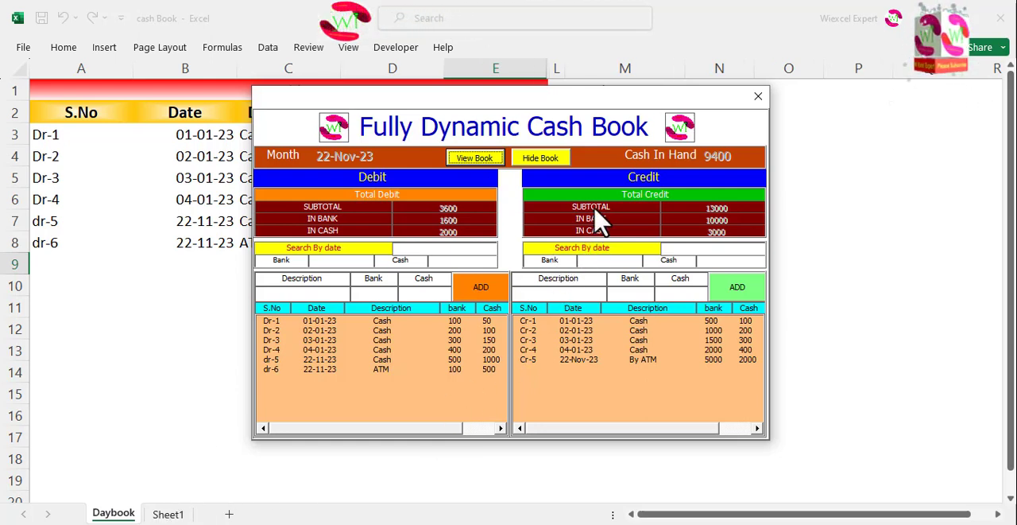
click(756, 99)
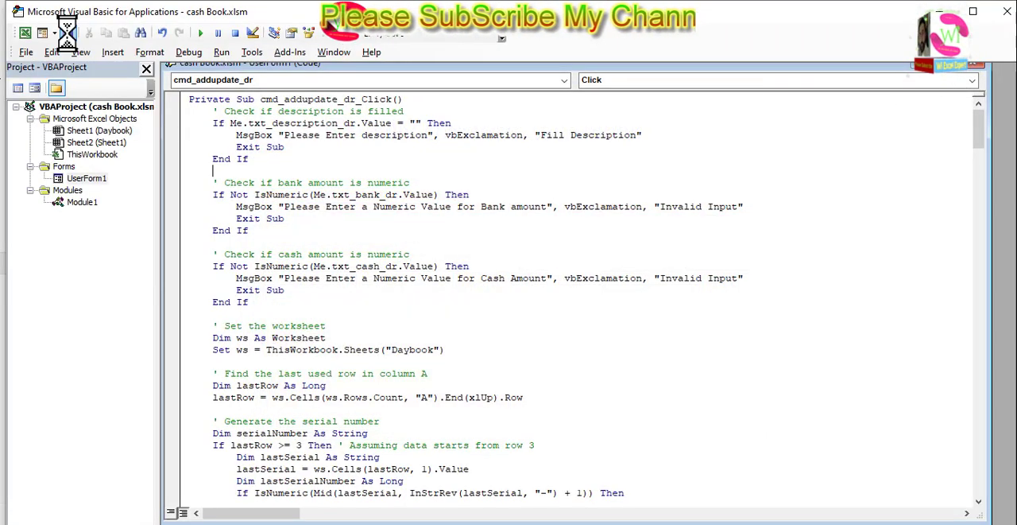
Close the VBA editor and turn on the formula bar for the workbook
click(1006, 13)
click(359, 344)
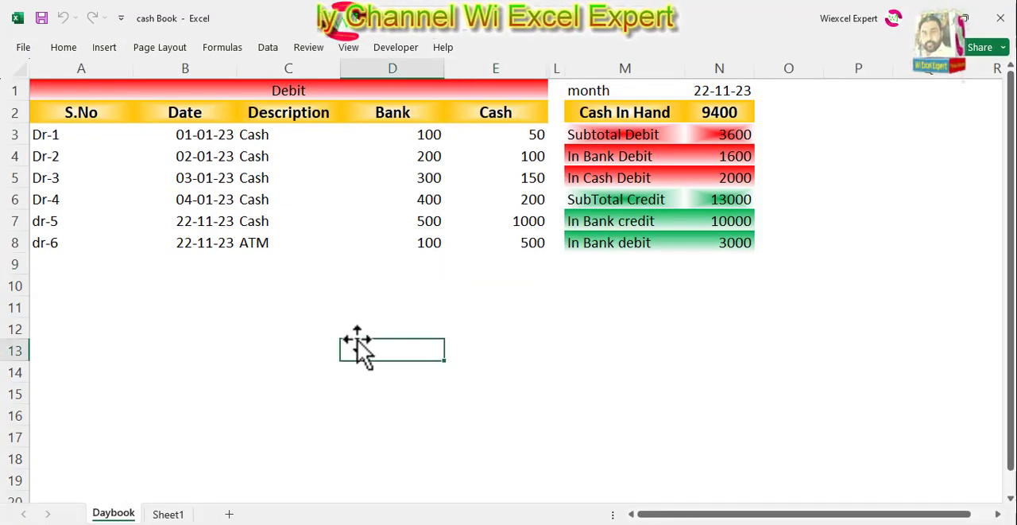
click(372, 326)
click(349, 49)
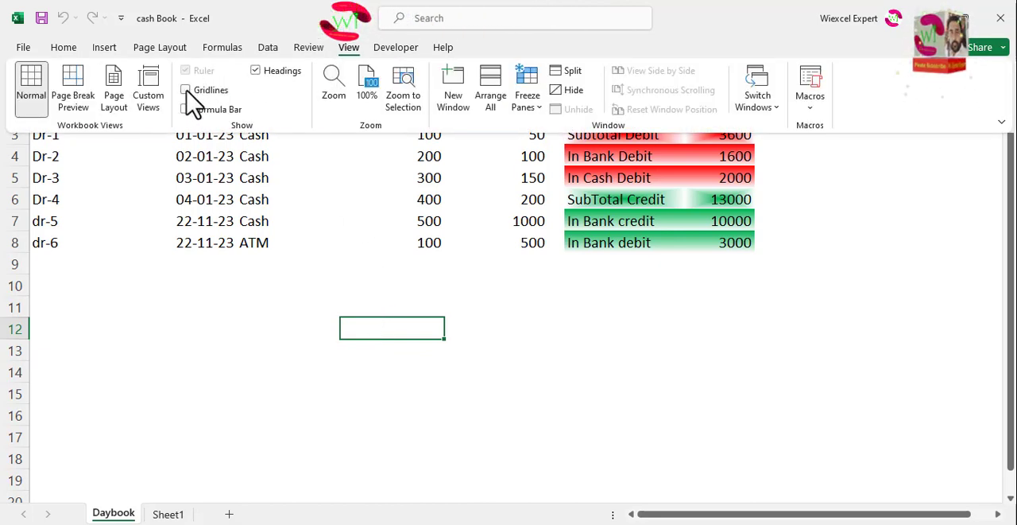
click(186, 109)
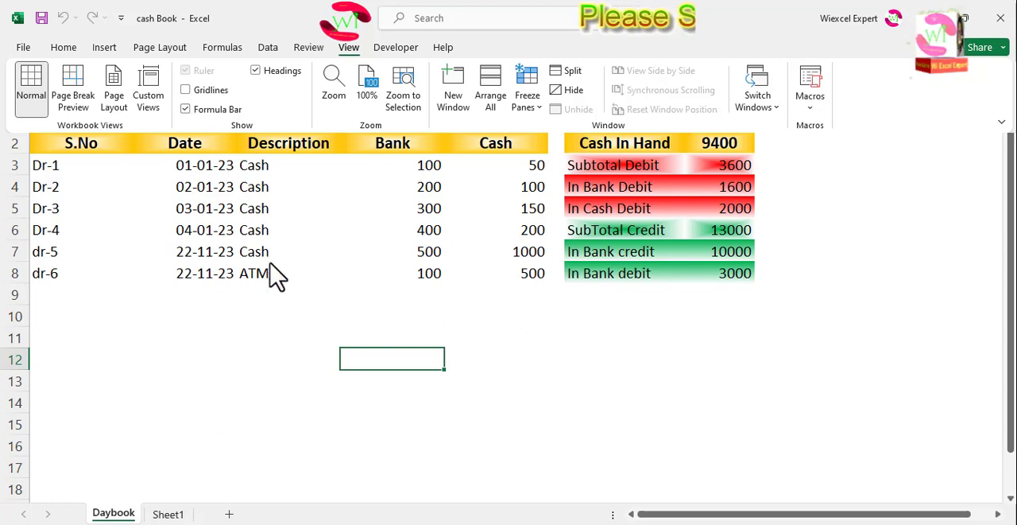
Examine the contents of several debit entries in the Daybook table
click(256, 322)
drag(257, 327, 224, 254)
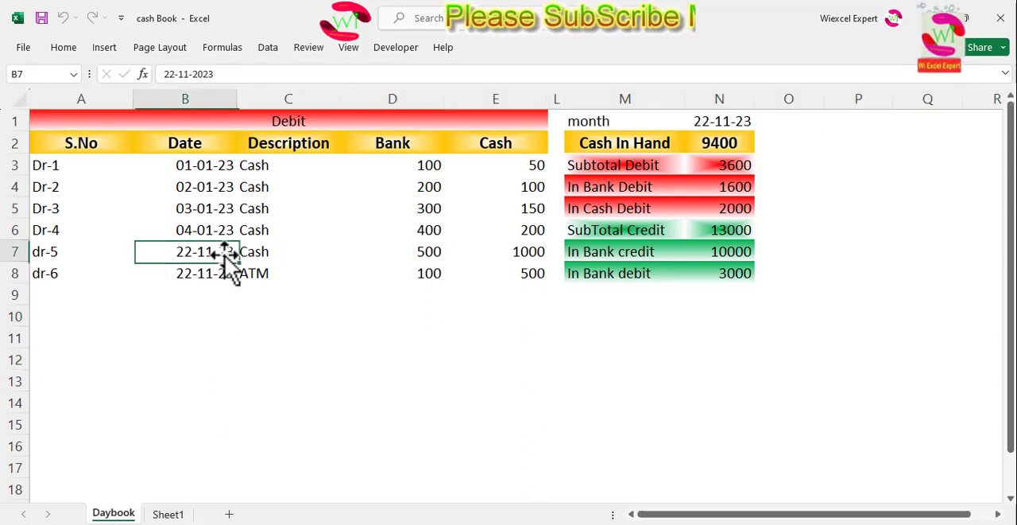
click(286, 173)
click(475, 168)
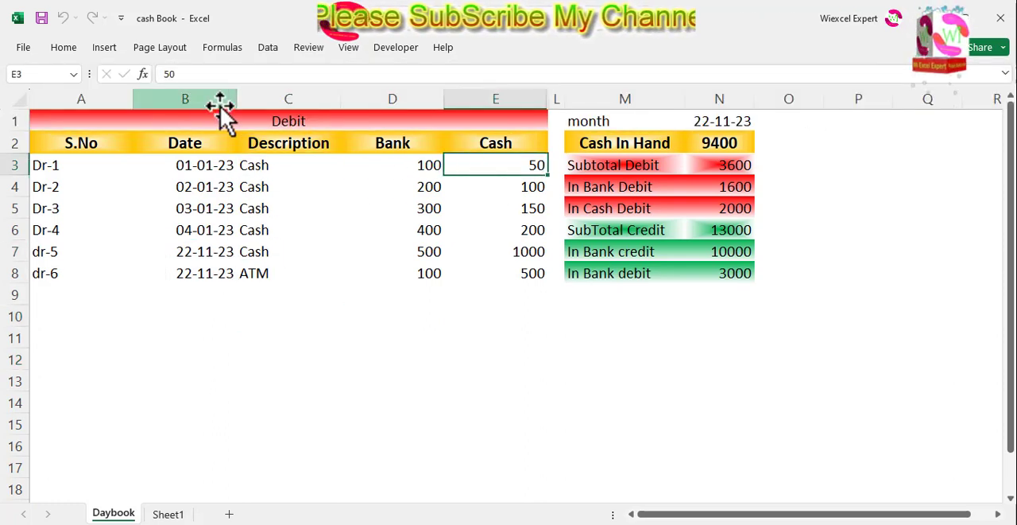
click(392, 204)
click(435, 253)
click(424, 274)
Add outline and inside borders to the debit entries in A3:E8 of the Daybook sheet
drag(41, 165, 479, 281)
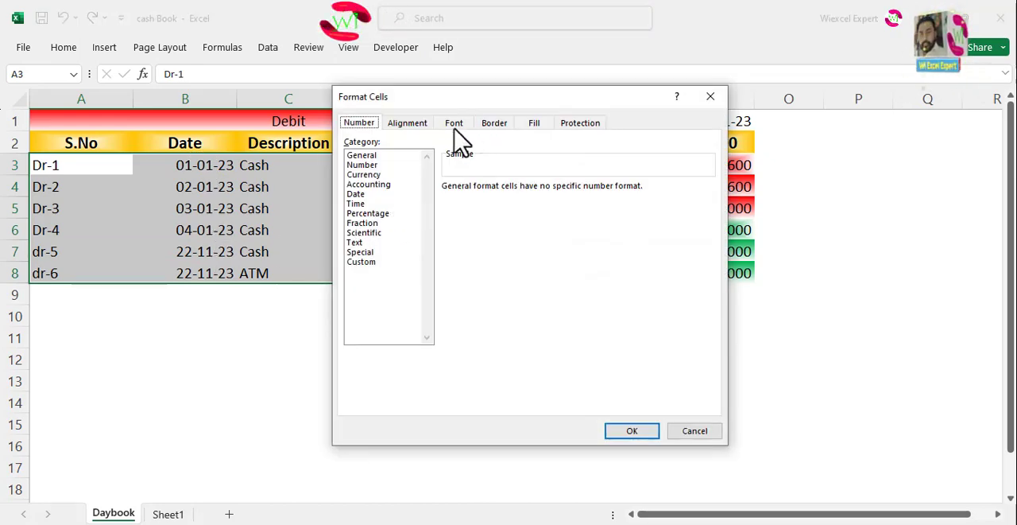
click(486, 124)
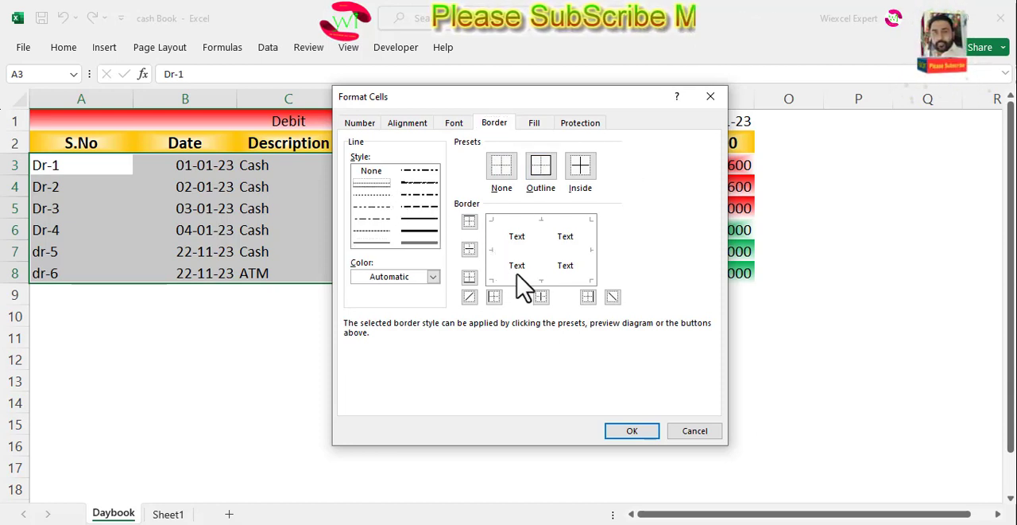
click(539, 280)
click(541, 264)
click(525, 249)
click(511, 222)
click(491, 258)
click(590, 245)
click(632, 431)
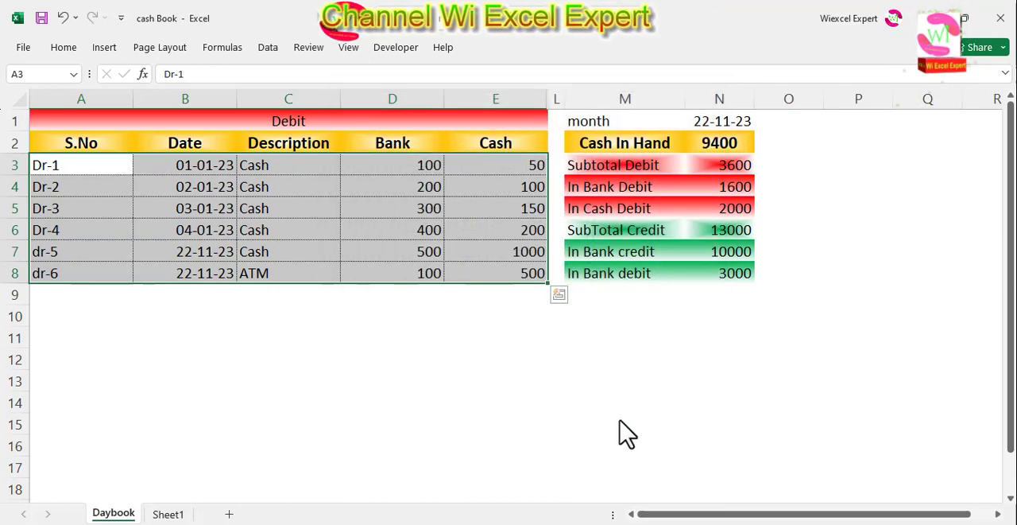
click(365, 348)
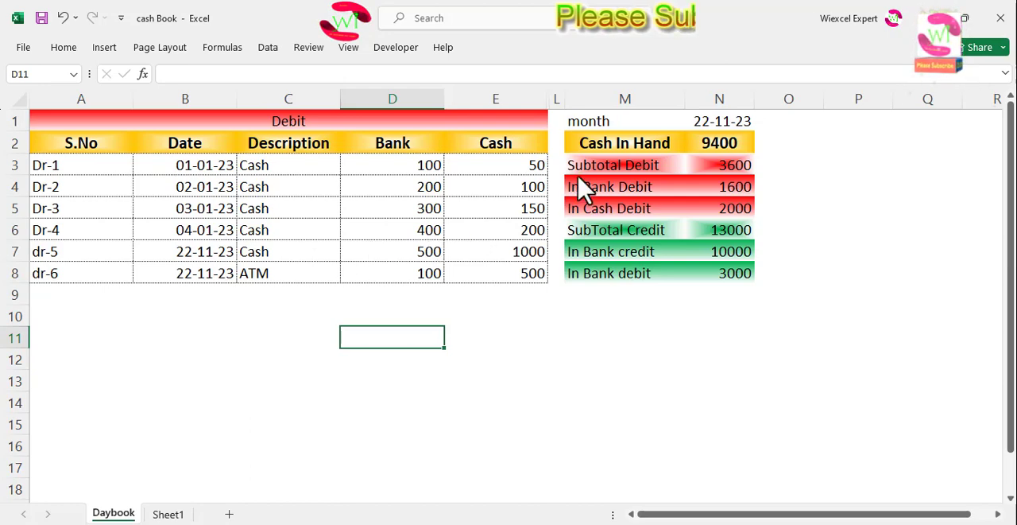
Apply All Borders to the credit entries in G3:K7 of Sheet1
click(168, 514)
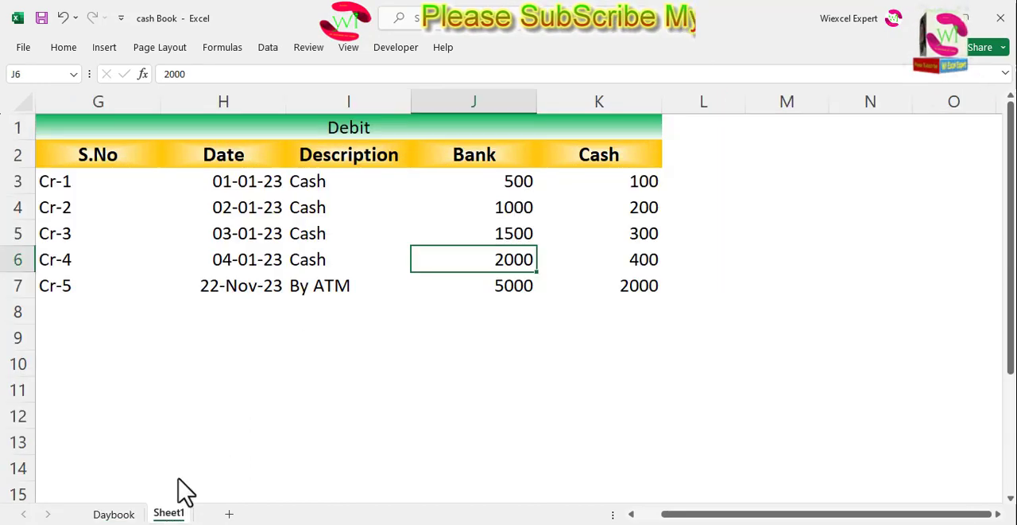
drag(94, 187, 599, 295)
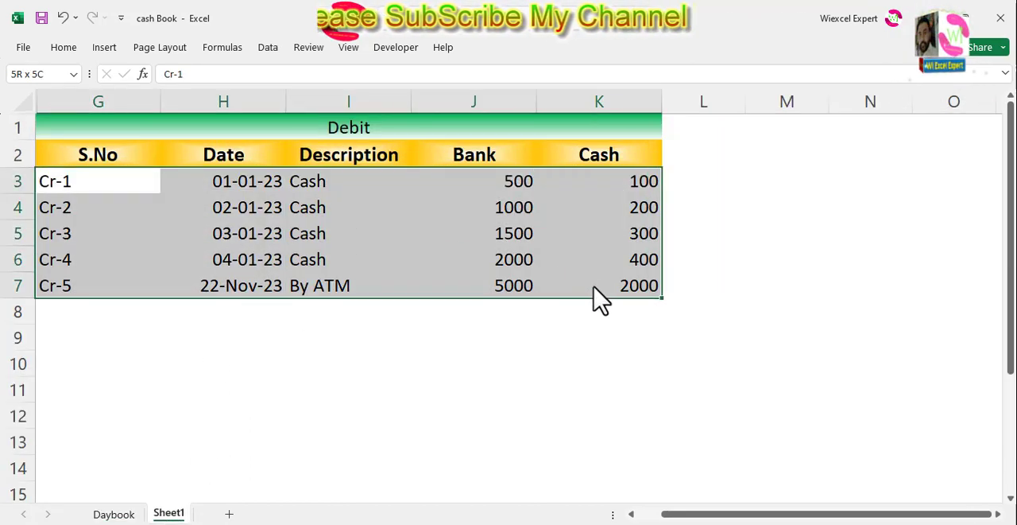
click(65, 46)
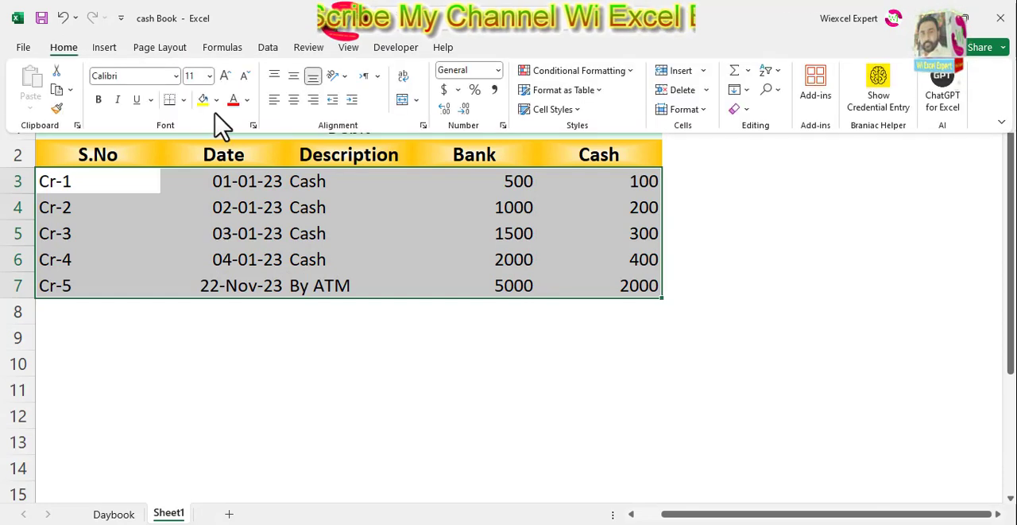
click(184, 101)
click(191, 248)
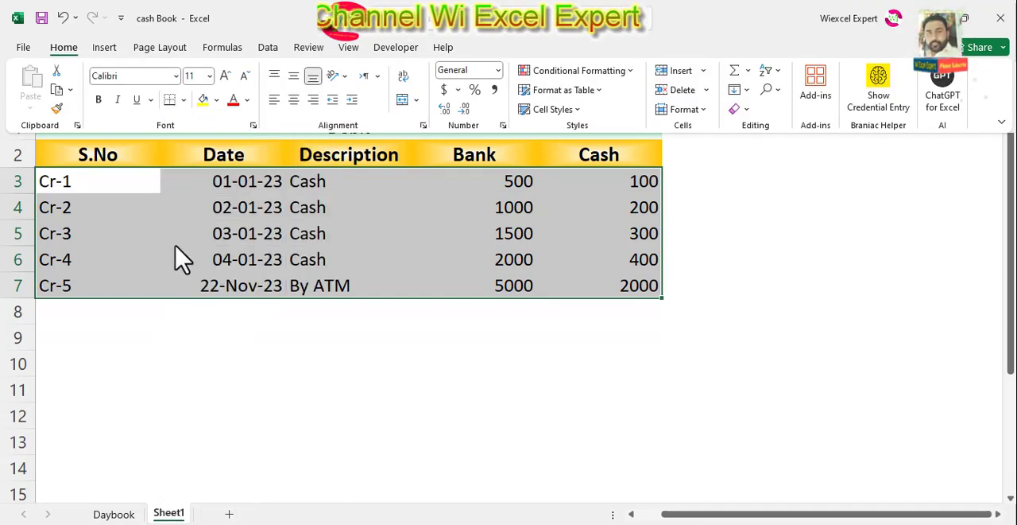
click(357, 211)
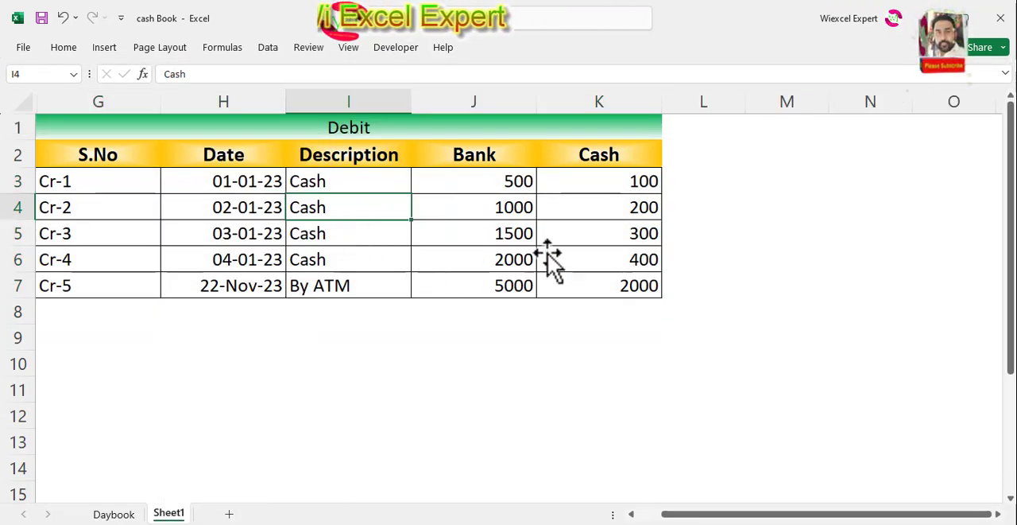
Examine the bordered credit entries in Sheet1 across the serial number, date, bank and cash columns
click(635, 233)
click(634, 183)
click(604, 234)
click(600, 282)
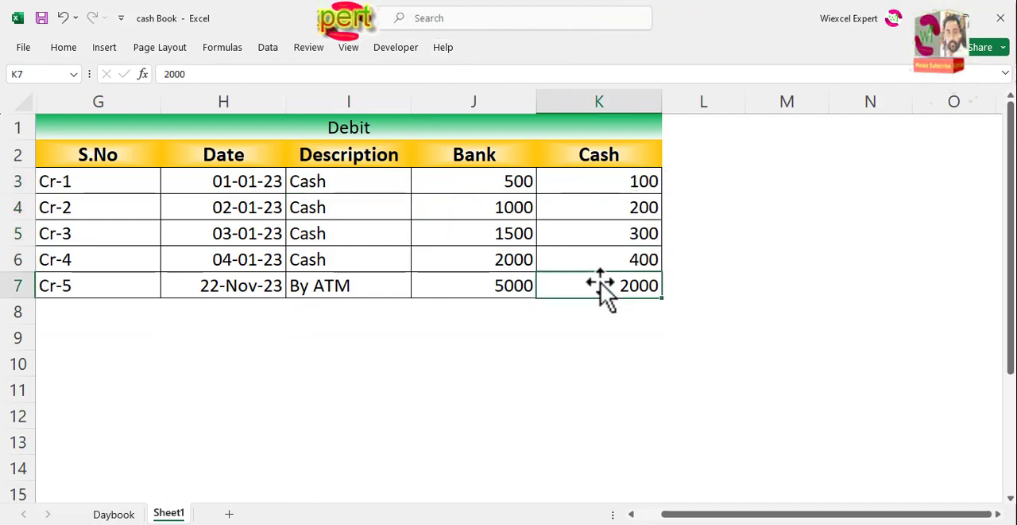
click(449, 259)
click(210, 233)
click(202, 259)
click(203, 285)
click(223, 205)
click(217, 184)
click(96, 183)
click(99, 233)
click(103, 259)
click(107, 285)
click(115, 188)
click(112, 234)
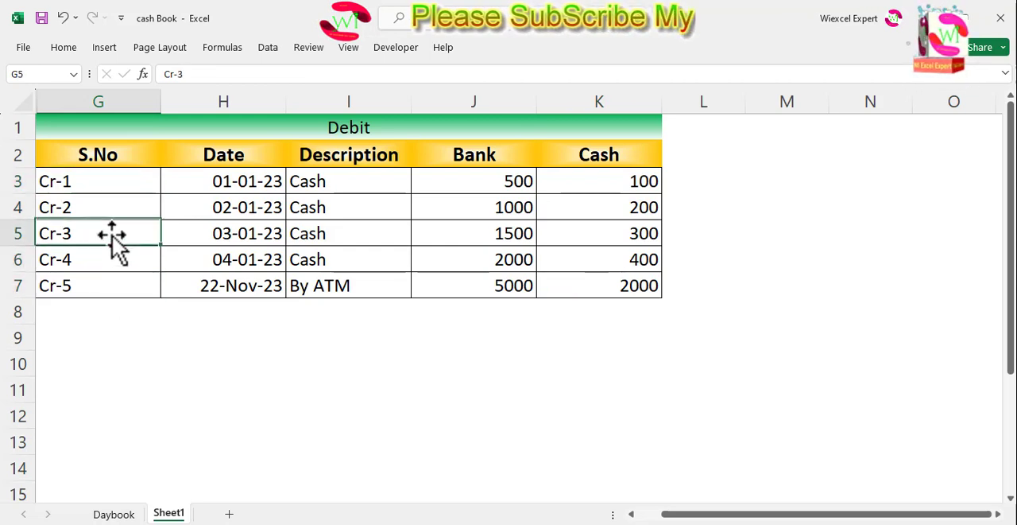
click(117, 283)
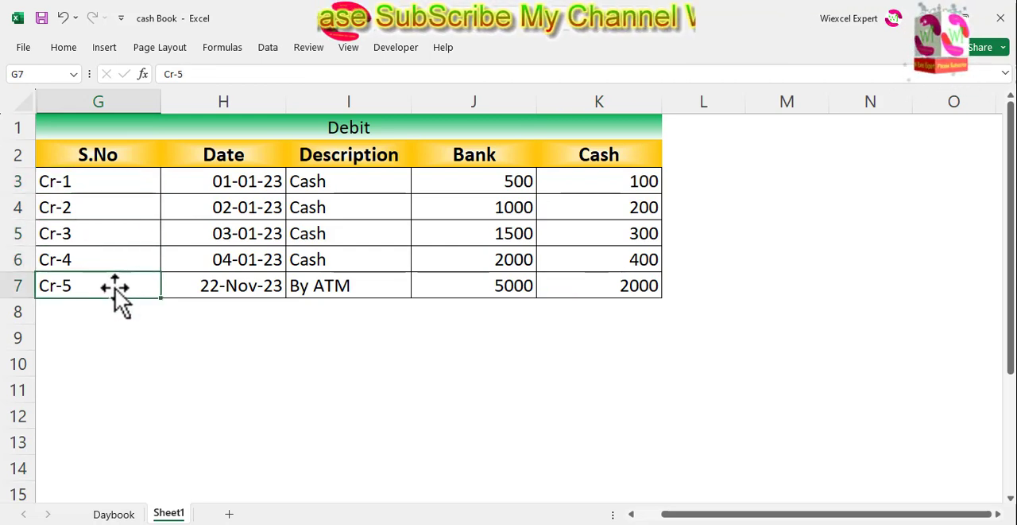
Return to the Daybook sheet and check the bordered debit entries
click(112, 513)
drag(95, 167, 104, 280)
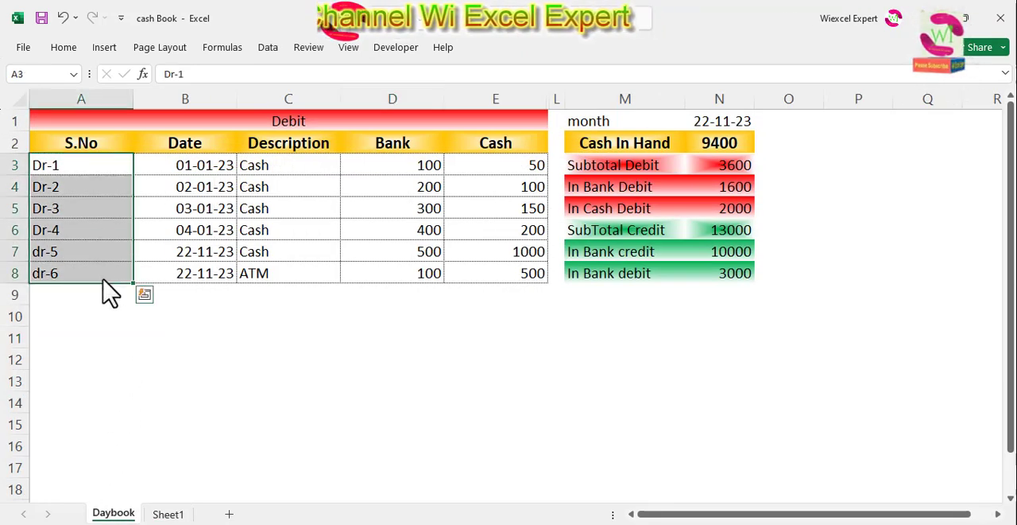
click(127, 250)
click(120, 190)
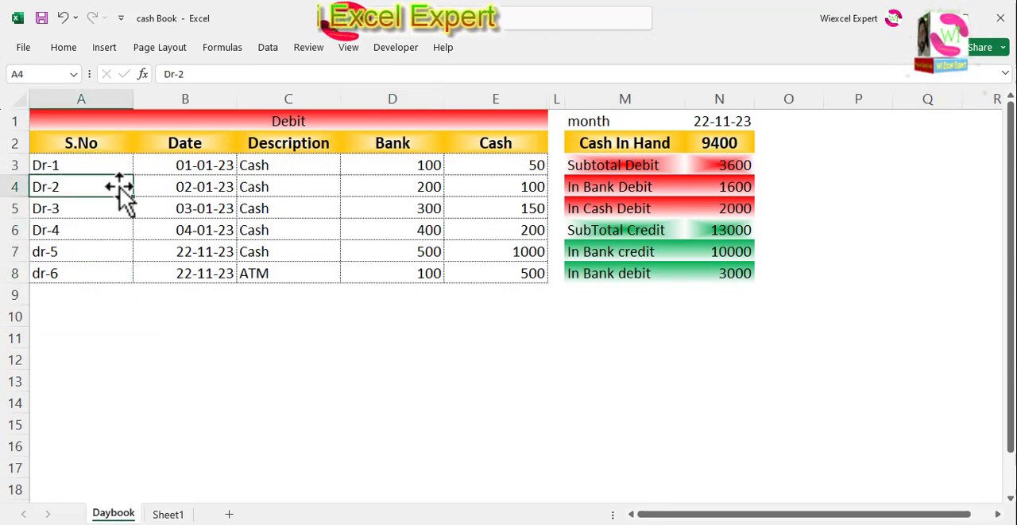
click(269, 167)
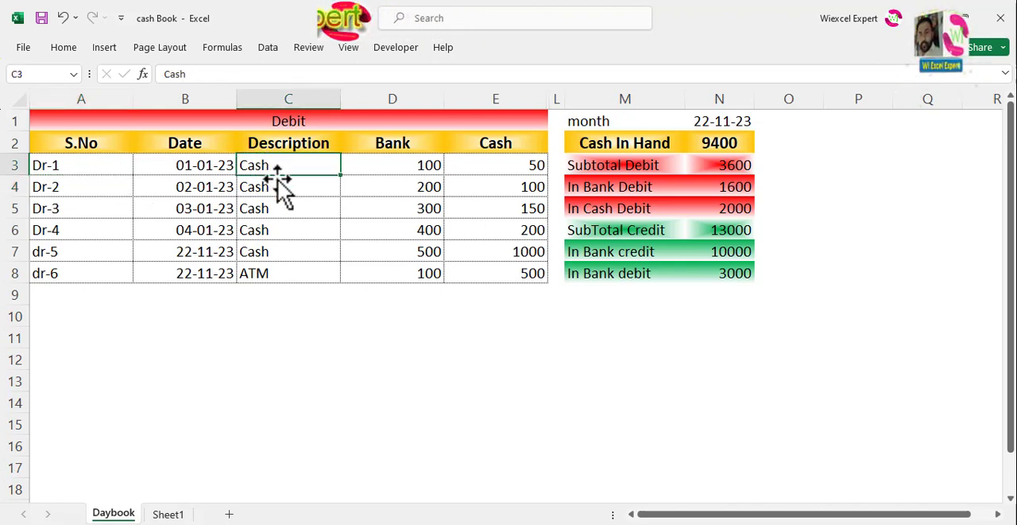
click(382, 338)
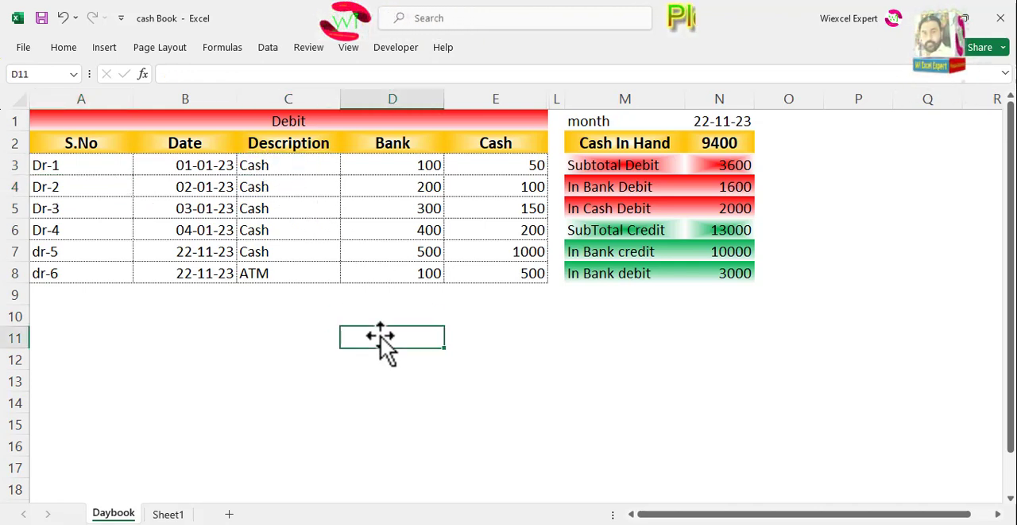
Apply red Thick Outside Borders around the summary table in M1:N8 of the Daybook sheet
drag(604, 318, 745, 129)
click(648, 318)
drag(586, 119, 747, 274)
click(63, 47)
click(182, 100)
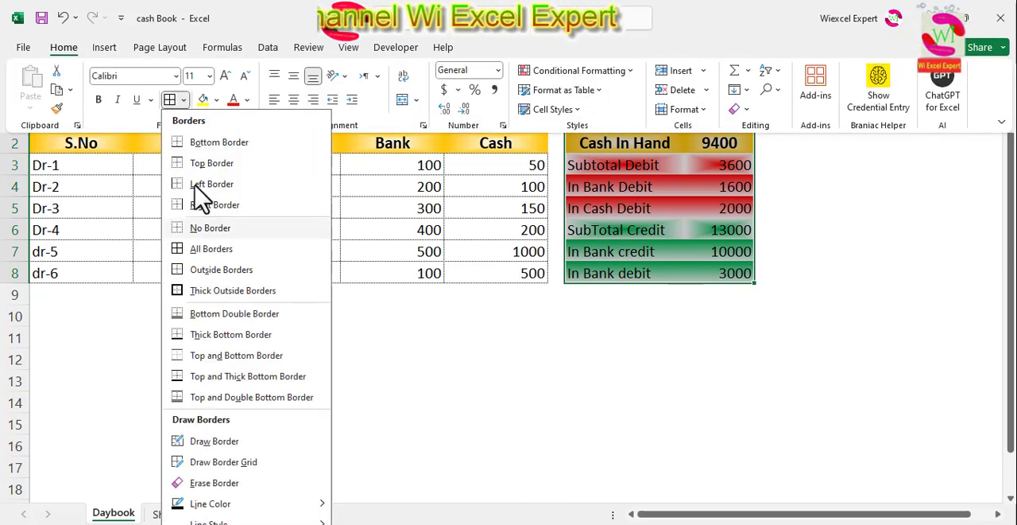
scroll(238, 499, down, 1)
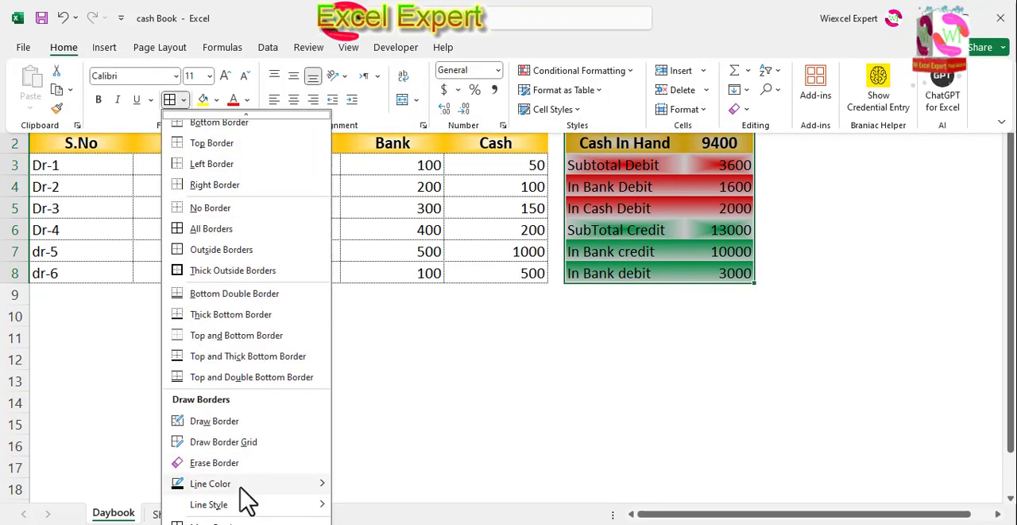
mouse_move(247, 487)
click(351, 502)
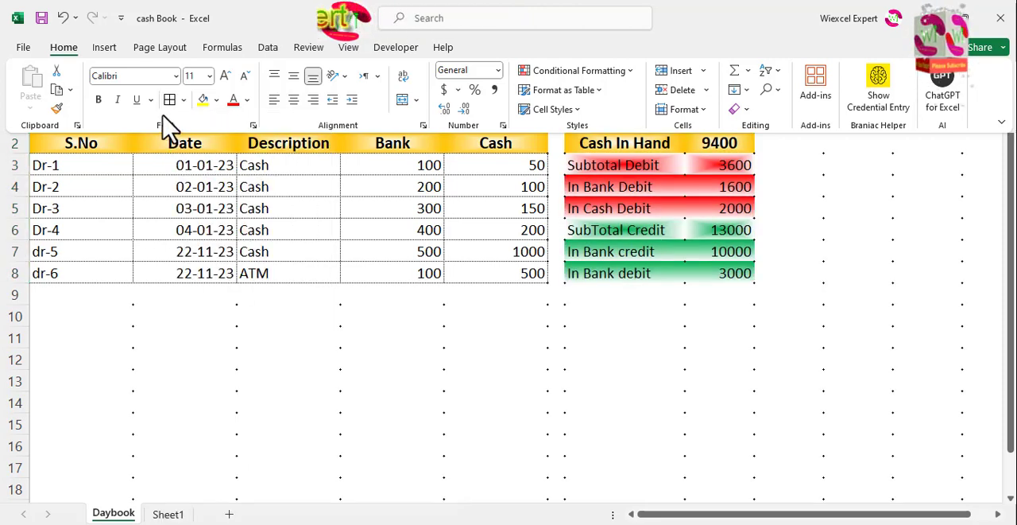
click(185, 101)
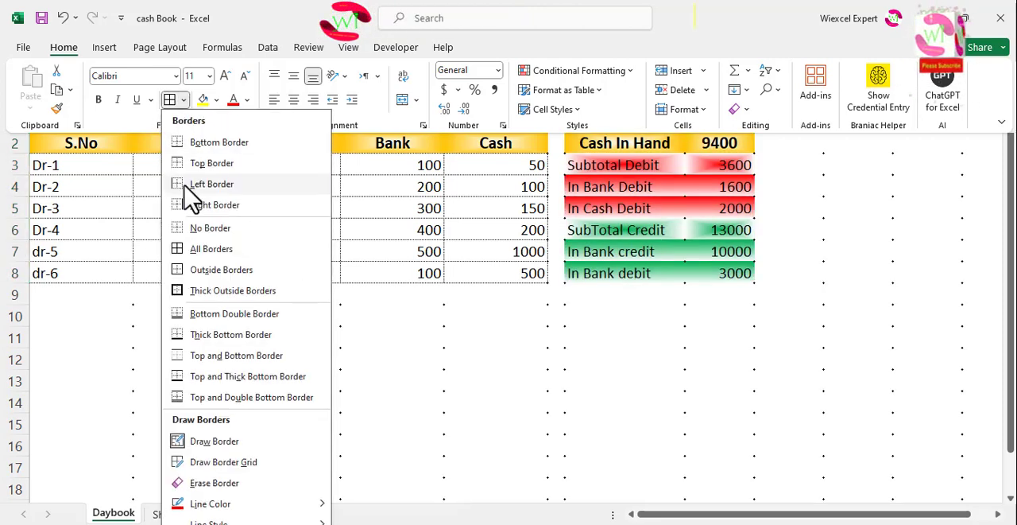
click(177, 290)
click(632, 367)
click(602, 348)
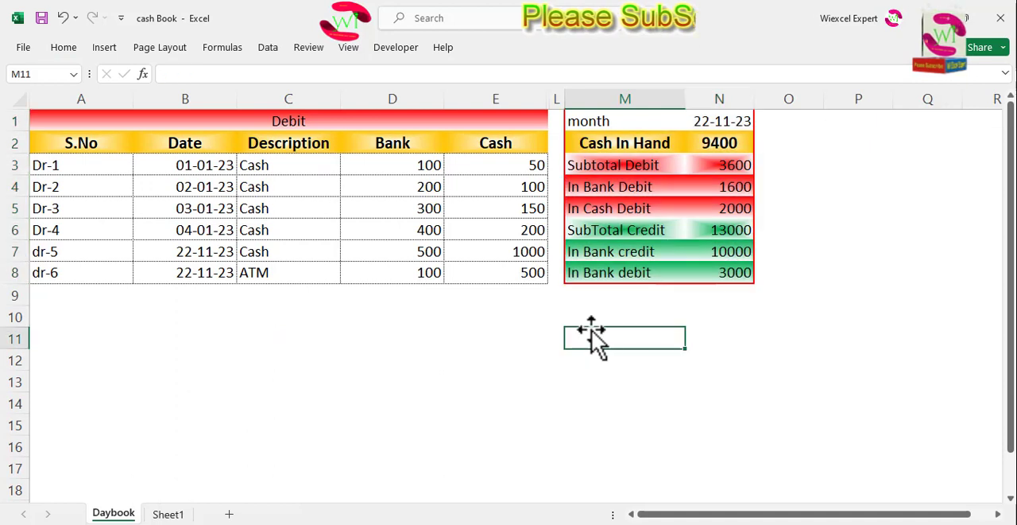
click(787, 209)
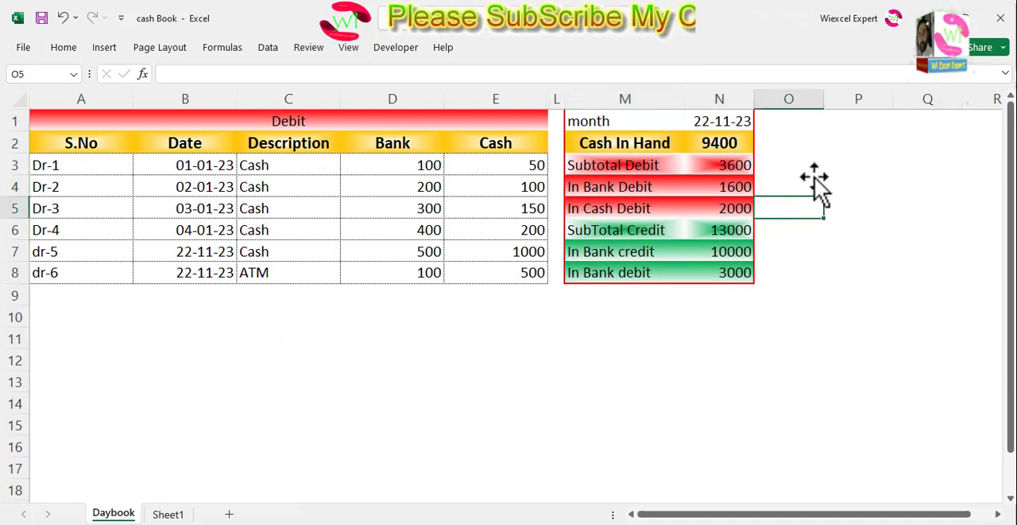
Run UserForm1 beside the Daybook summary table, compare the form's date and totals with the sheet, and close the form and code editor
click(719, 122)
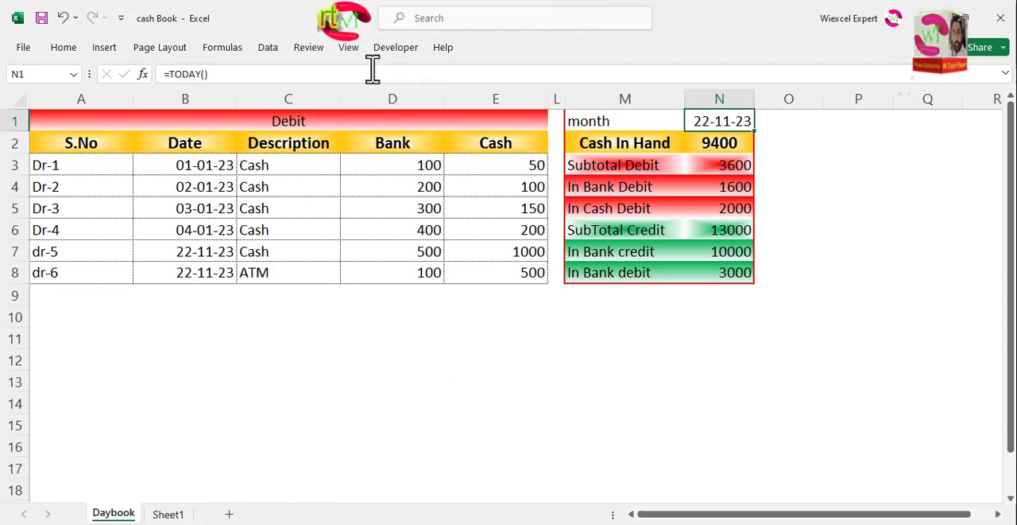
click(392, 48)
click(24, 87)
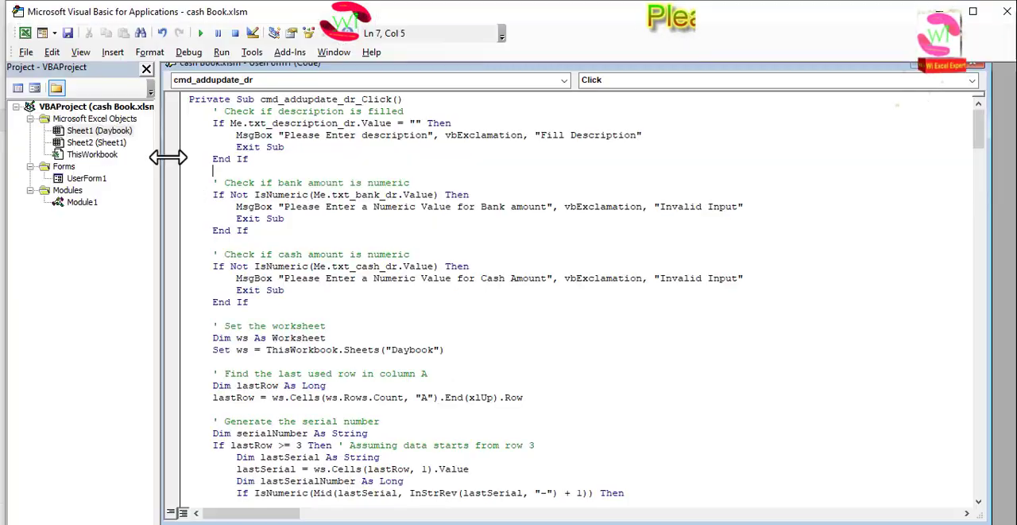
double_click(88, 179)
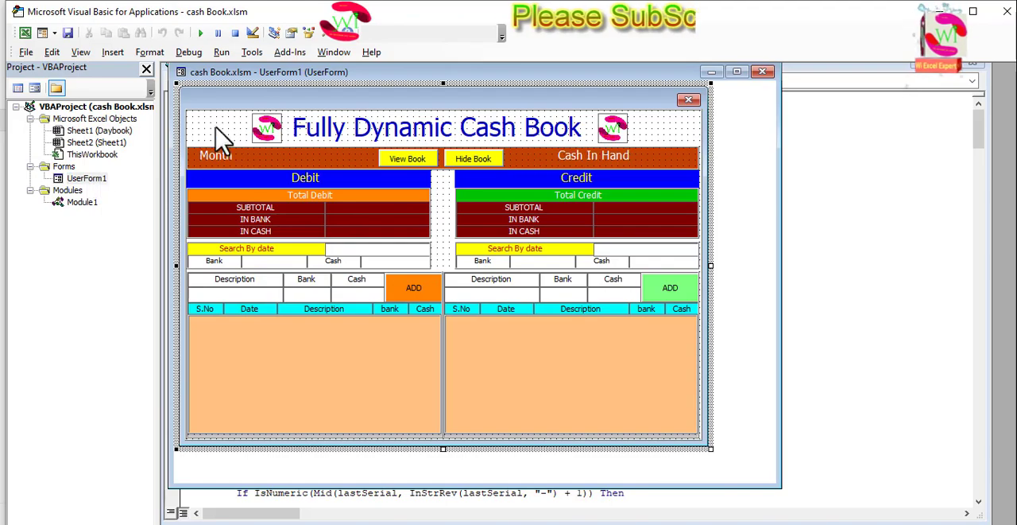
click(201, 33)
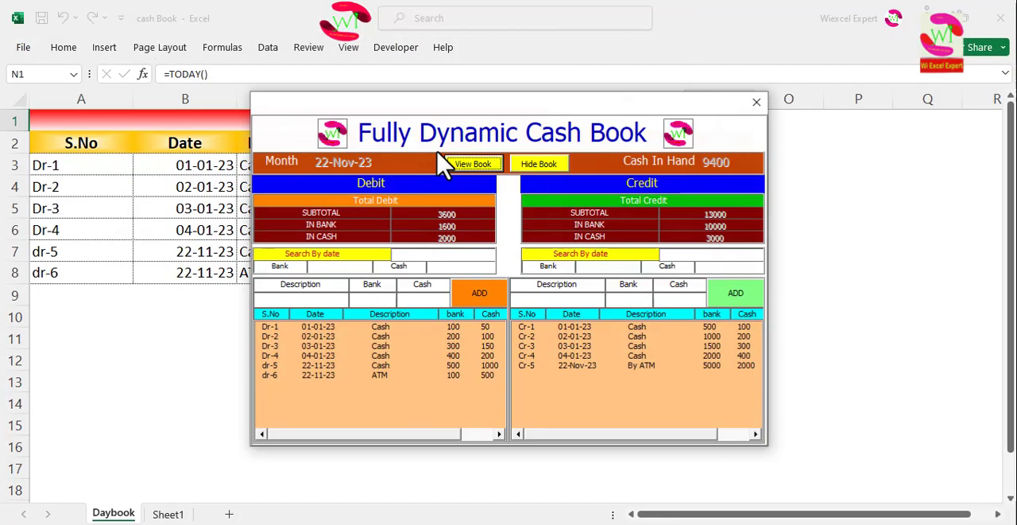
drag(432, 112, 223, 96)
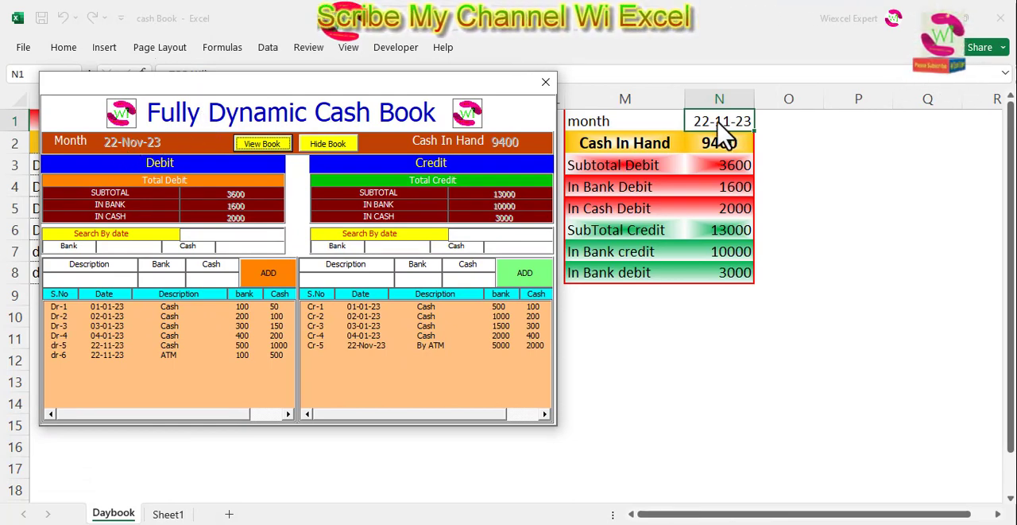
drag(507, 89, 484, 82)
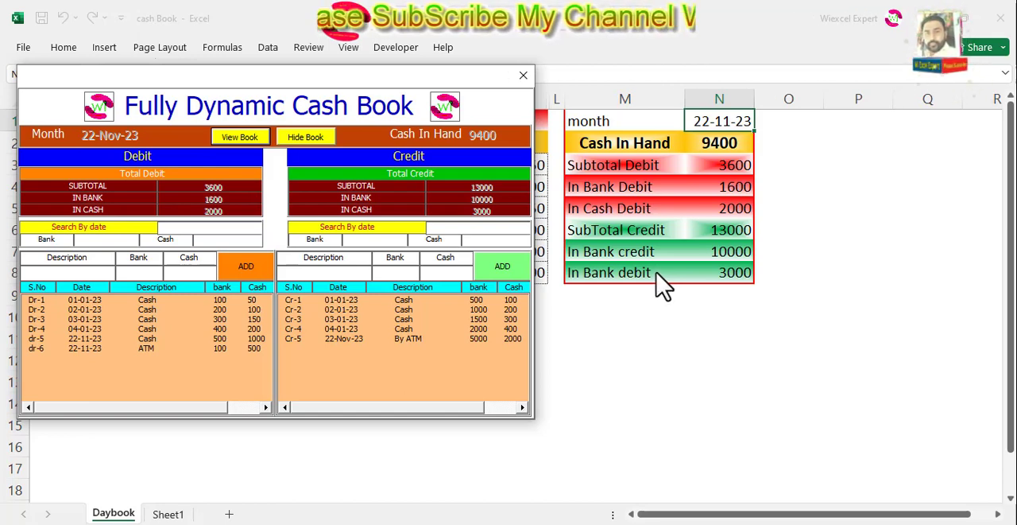
click(523, 75)
click(942, 8)
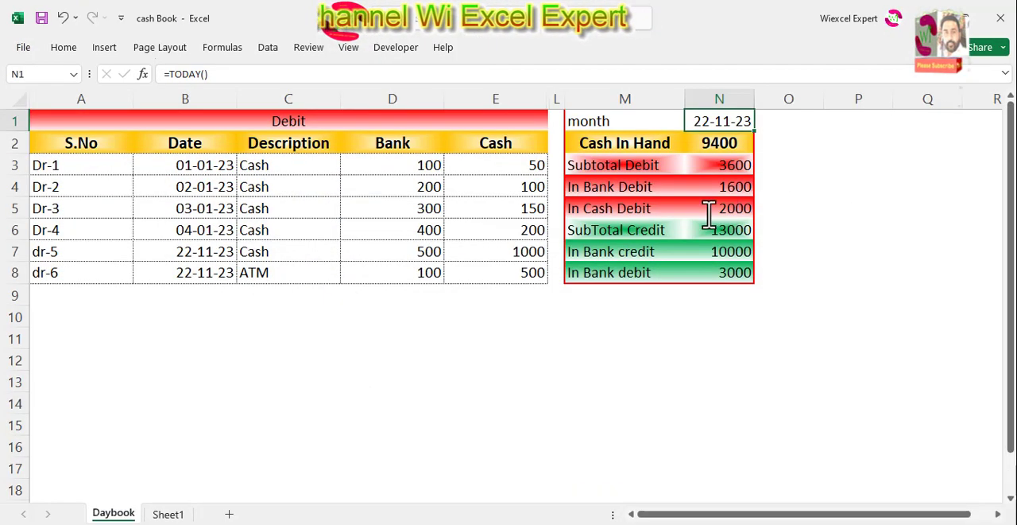
Correct the last summary label in M8 to "In cash Credit"
double_click(624, 272)
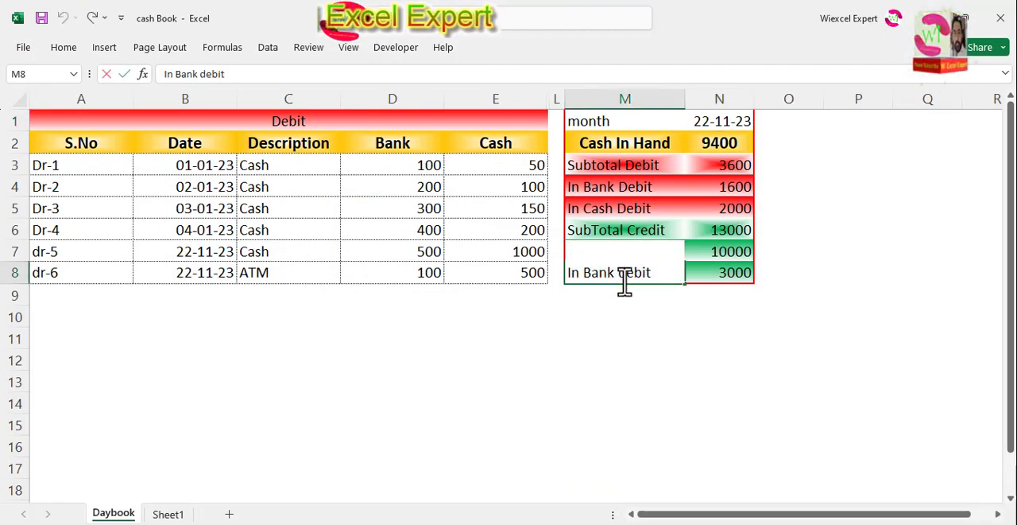
click(642, 294)
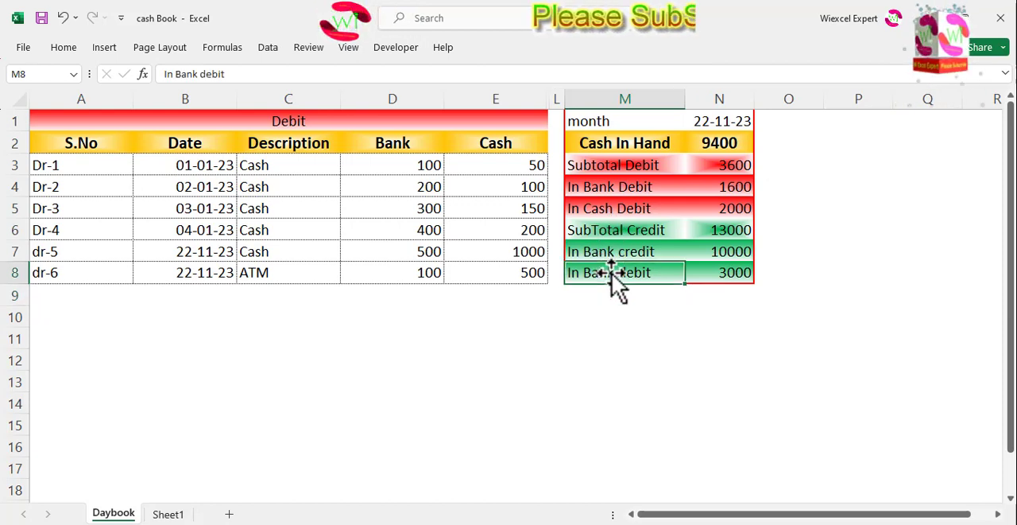
double_click(612, 272)
drag(584, 273, 644, 272)
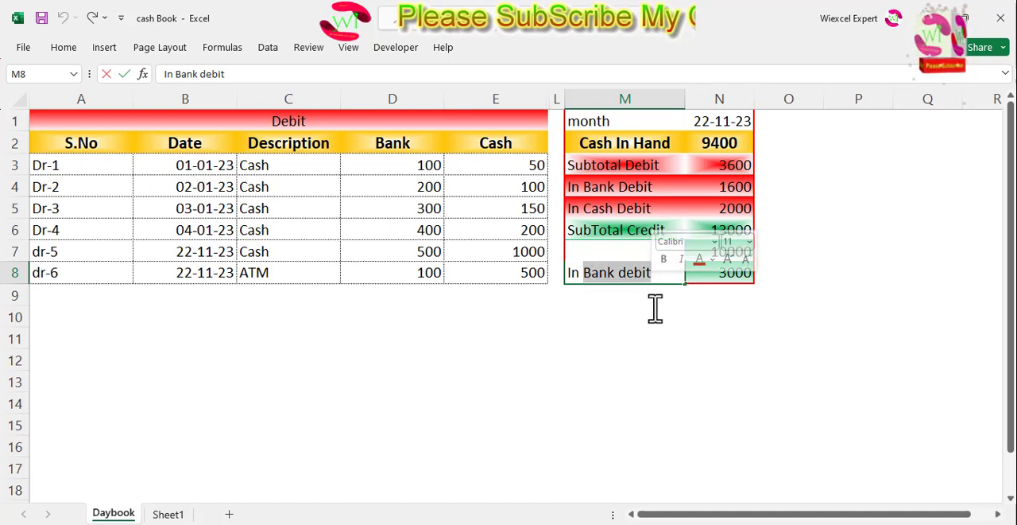
text(cash Deb)
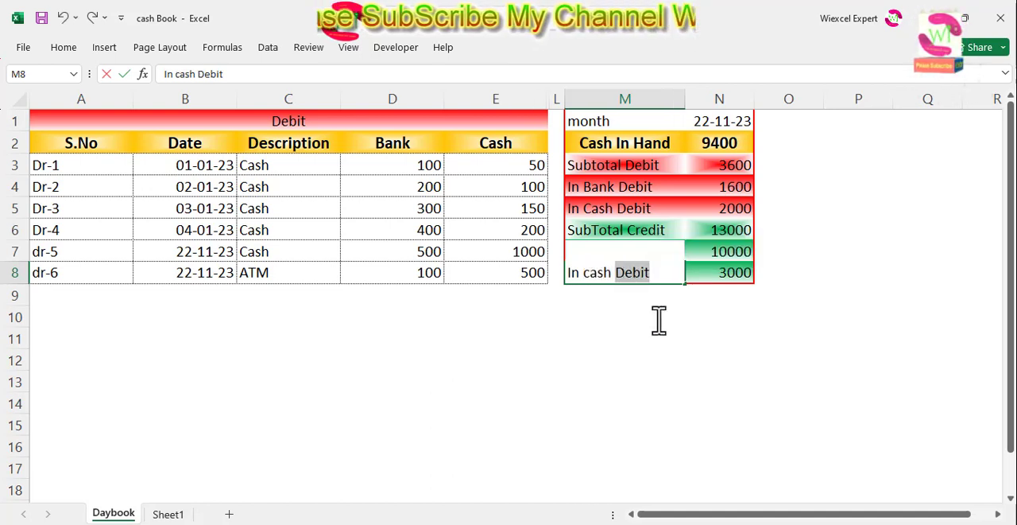
text(Cred)
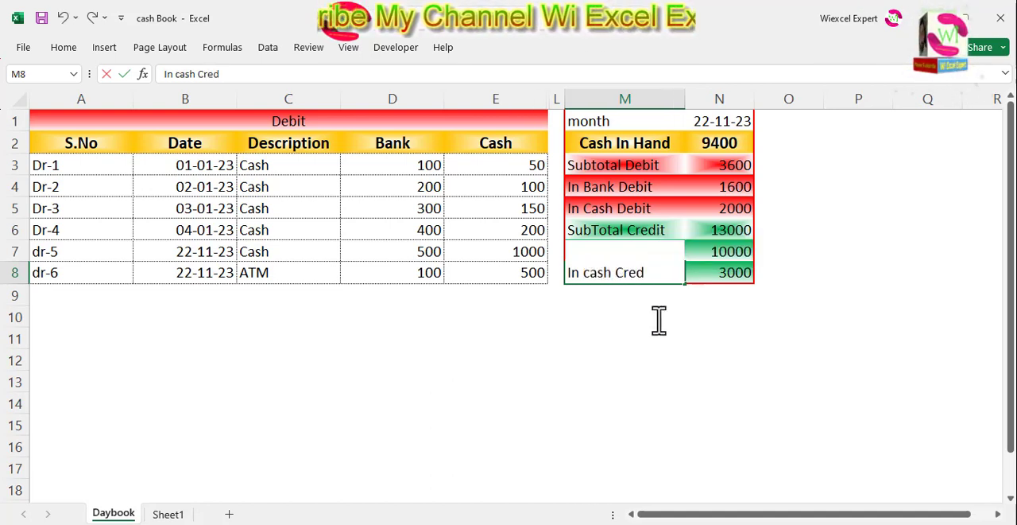
click(658, 321)
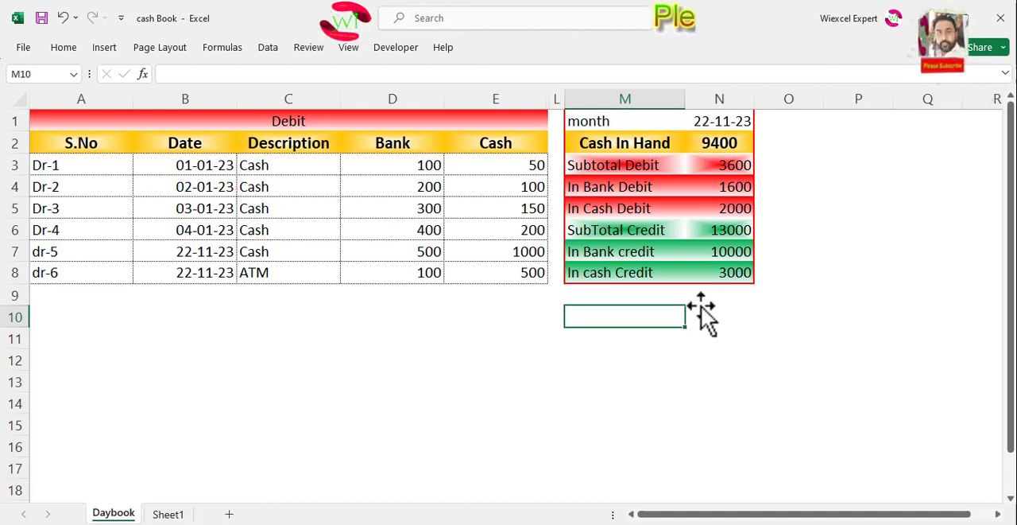
Examine the formulas behind the month date, Cash In Hand and the debit and credit subtotals in the summary table
click(820, 188)
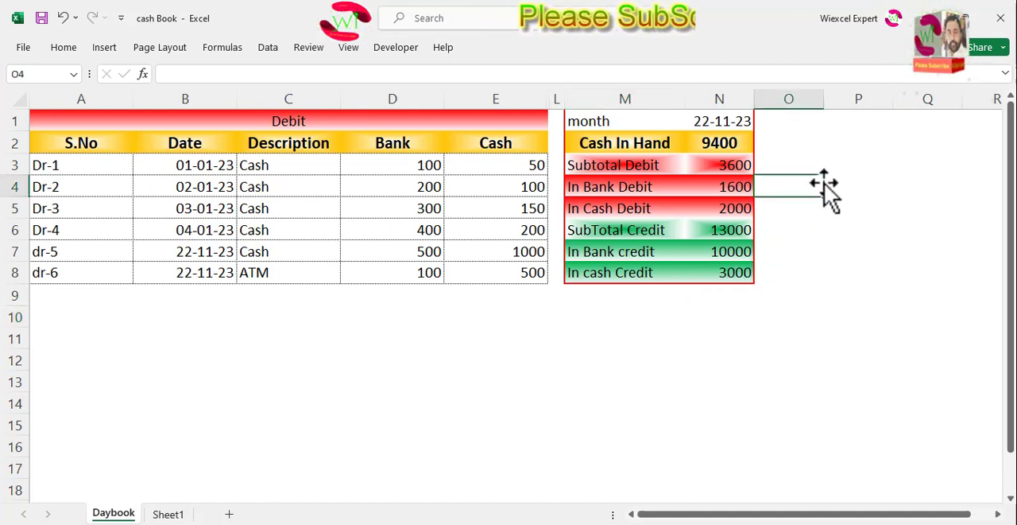
click(831, 148)
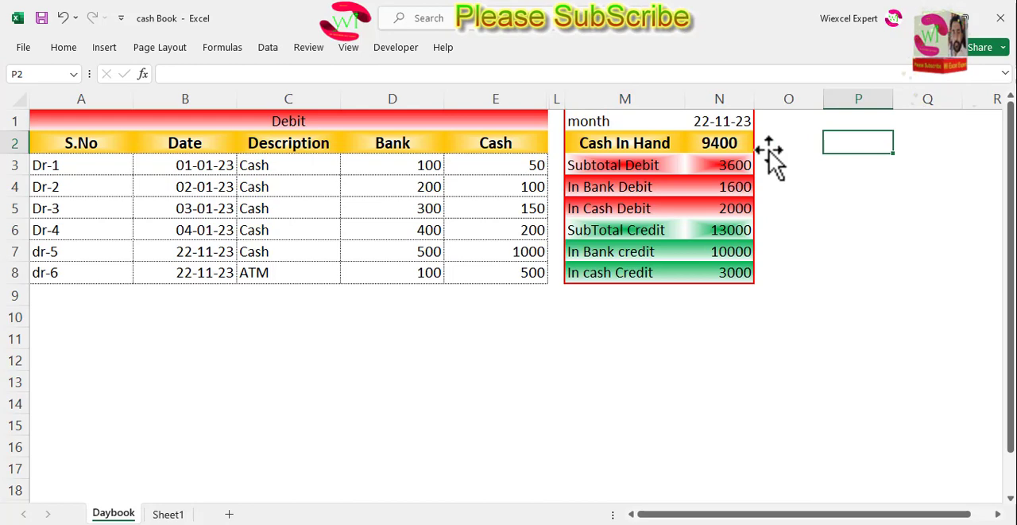
click(728, 122)
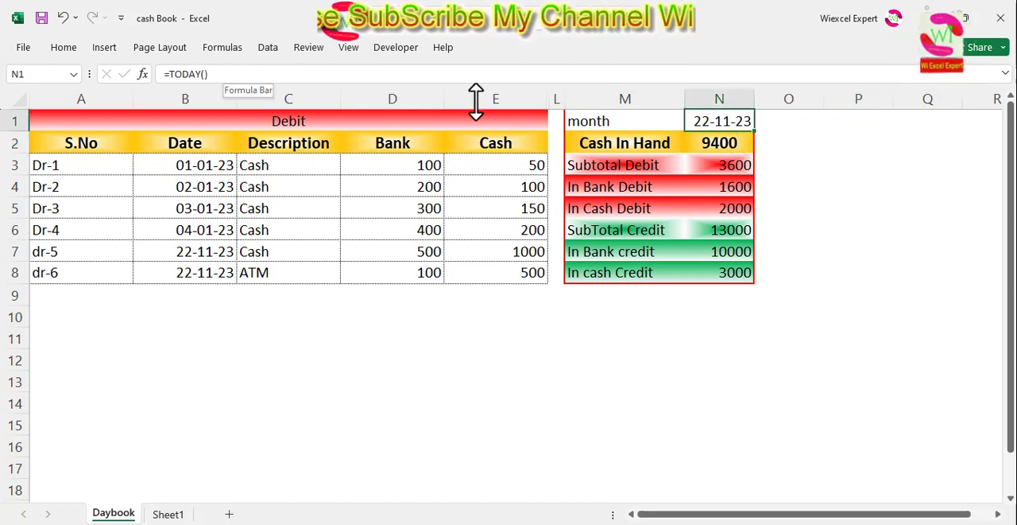
click(720, 143)
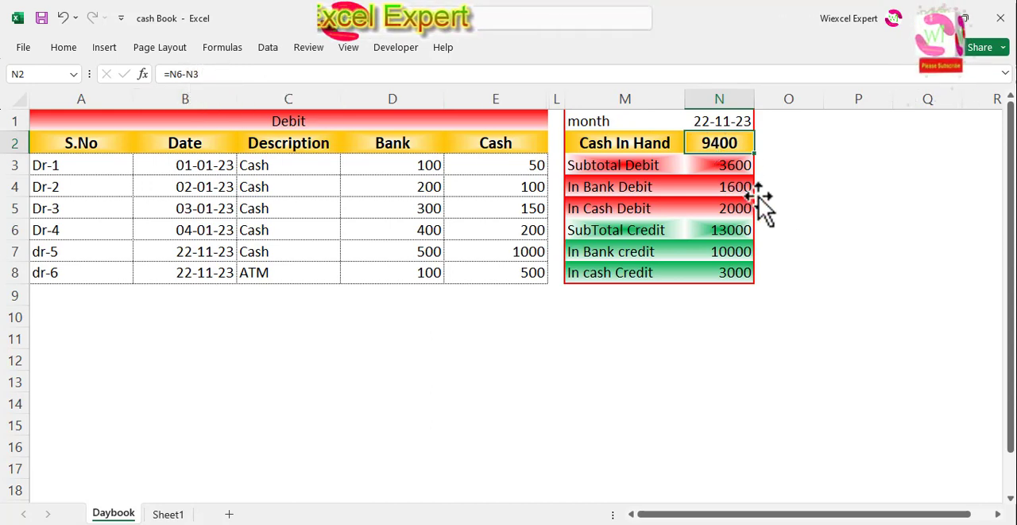
click(738, 167)
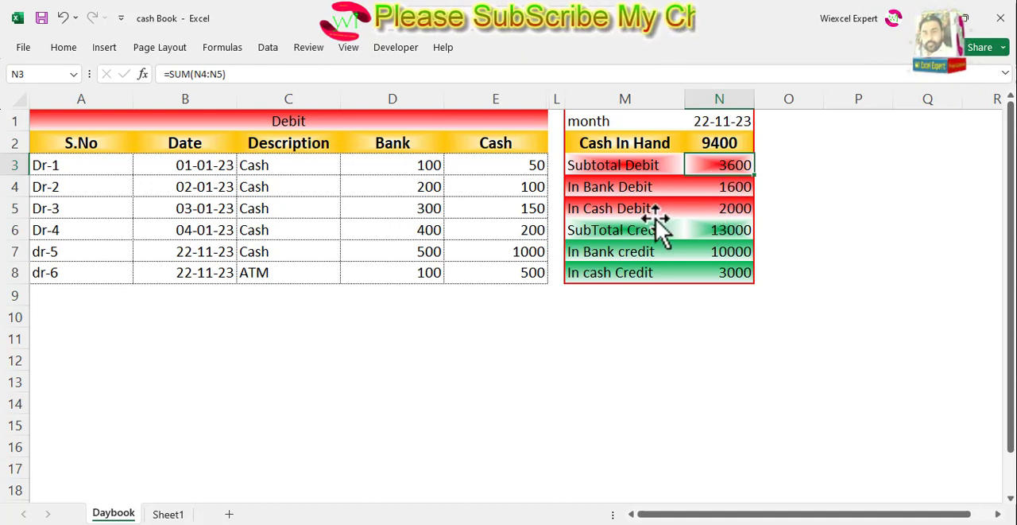
click(733, 232)
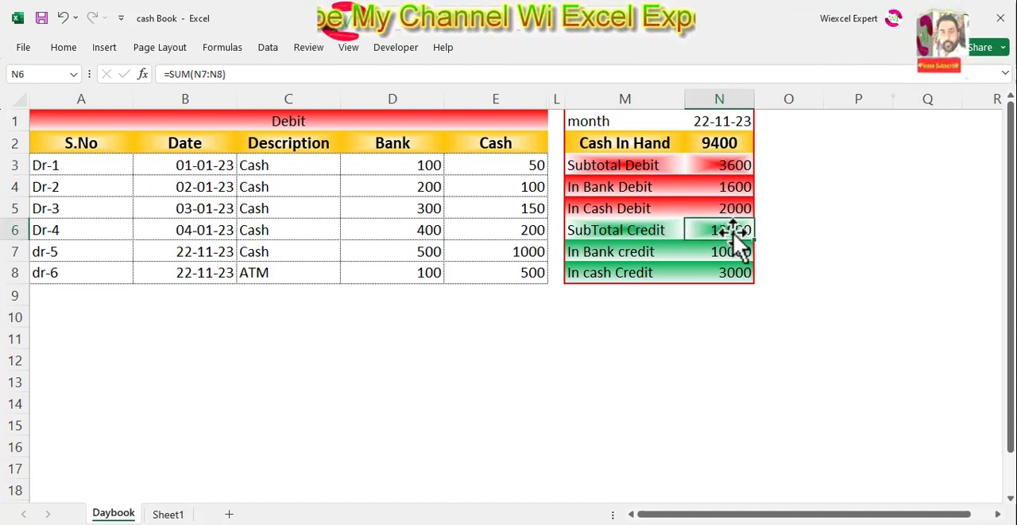
click(736, 170)
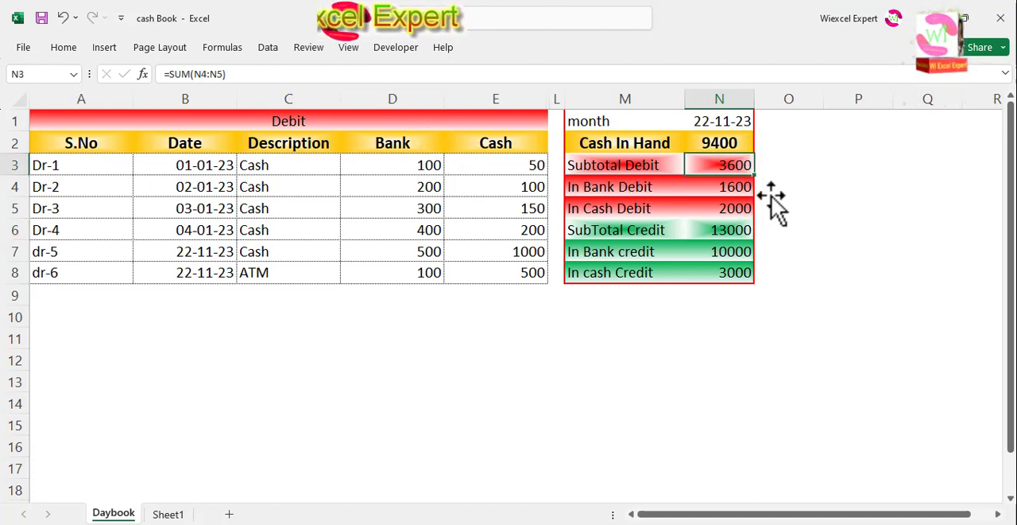
click(717, 143)
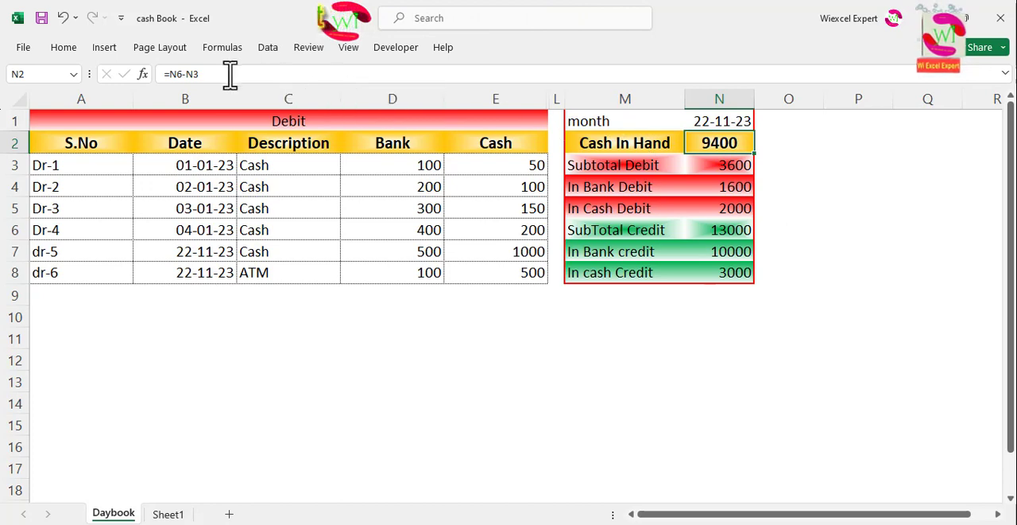
click(898, 272)
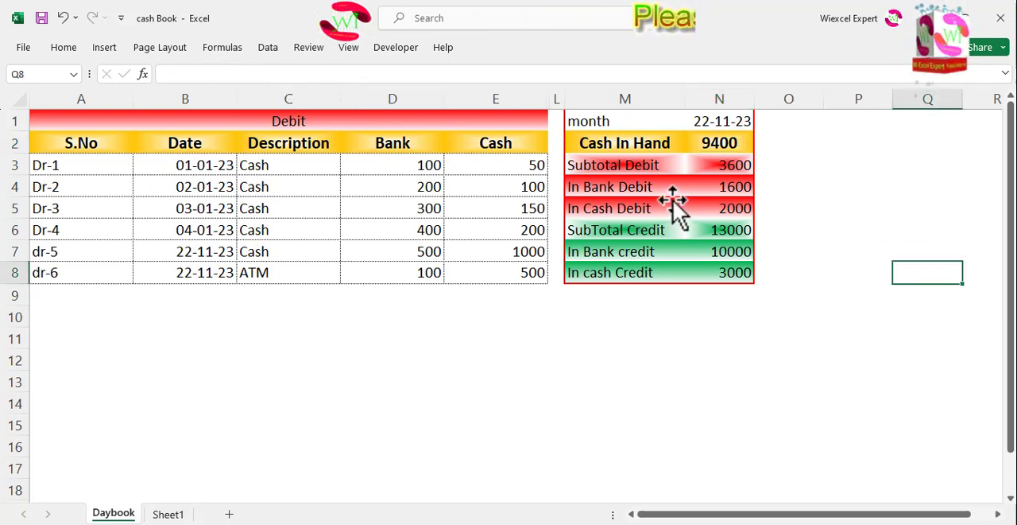
Trace the debit subtotal to N4:N5 and the credit subtotal to N7:N8 in the summary table
click(743, 166)
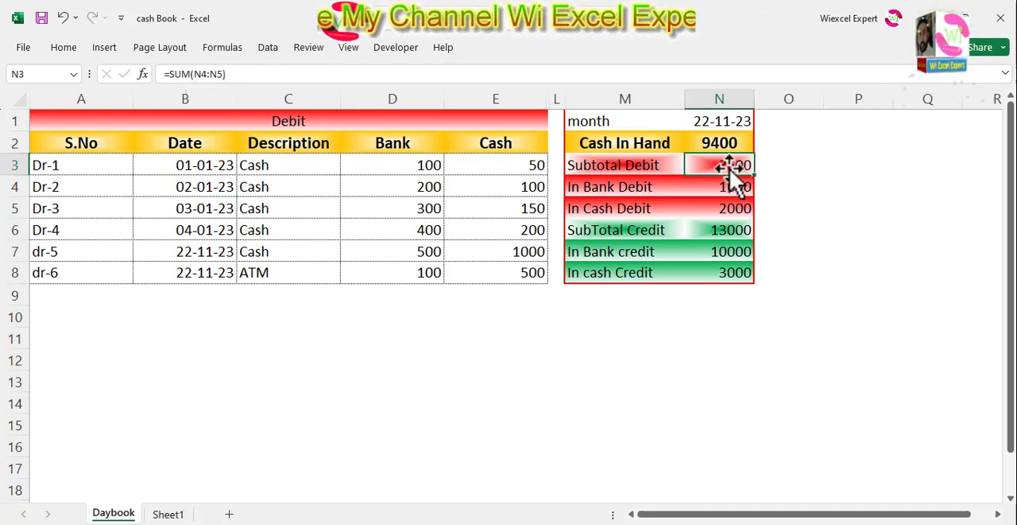
drag(728, 166, 747, 209)
click(785, 193)
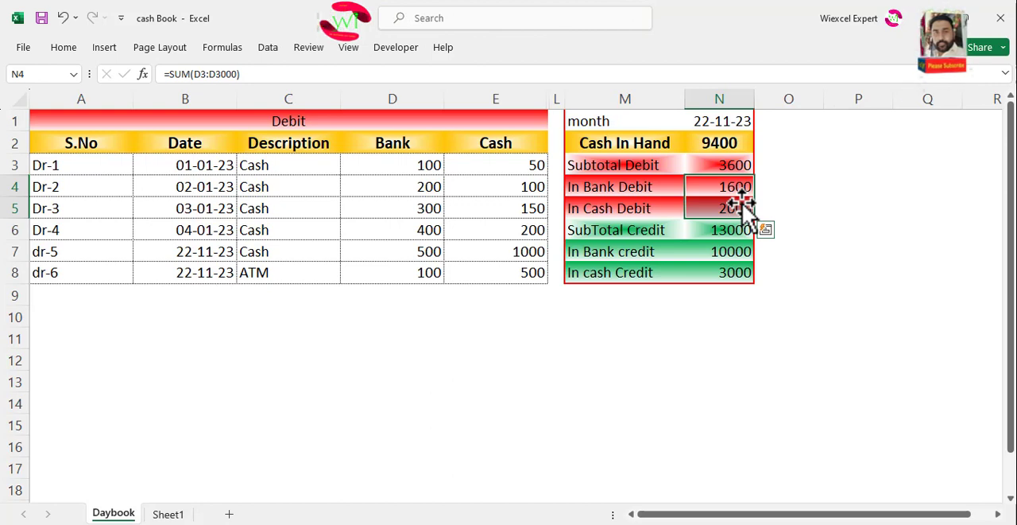
click(737, 167)
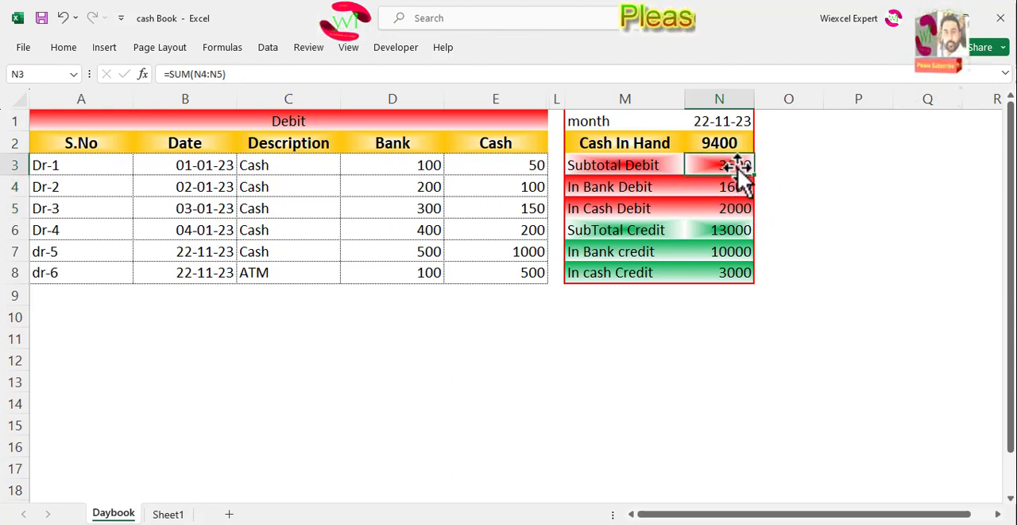
drag(747, 251, 752, 272)
click(743, 231)
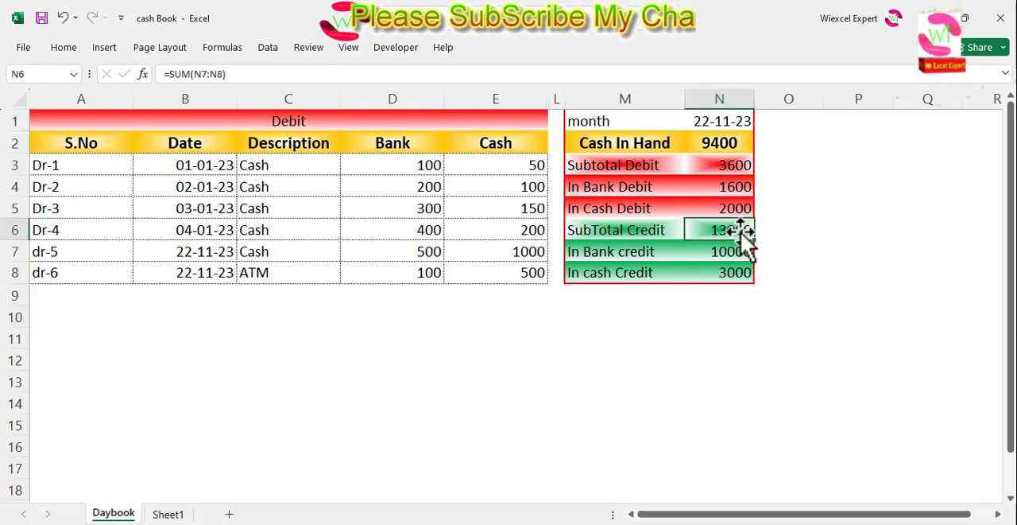
click(811, 235)
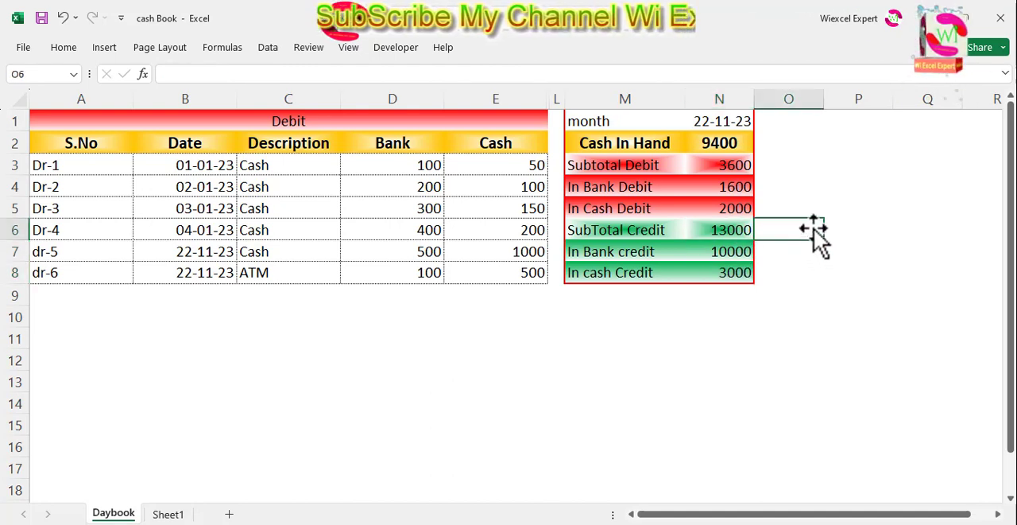
Examine the In Bank Debit and In Cash Debit formulas and trace the bank total to the Bank column starting at D3
click(743, 187)
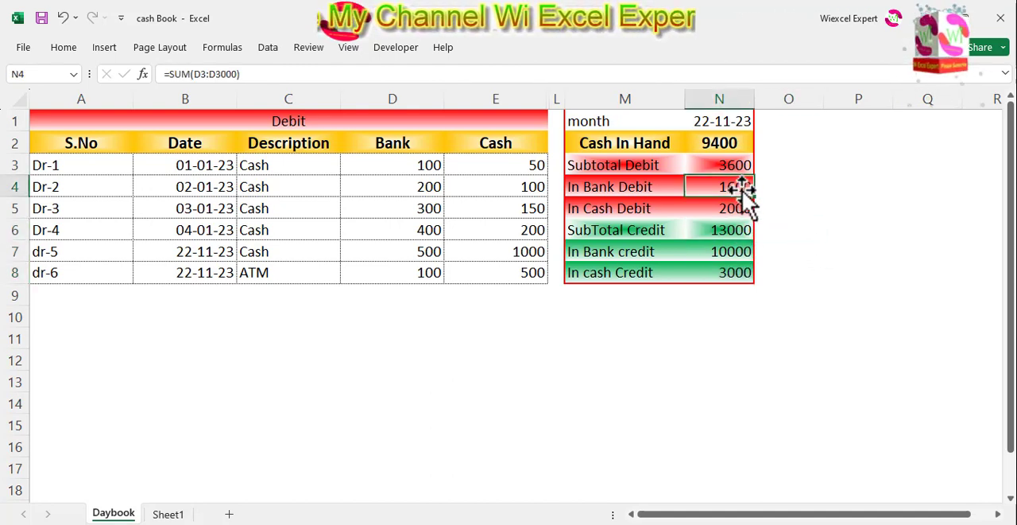
click(747, 208)
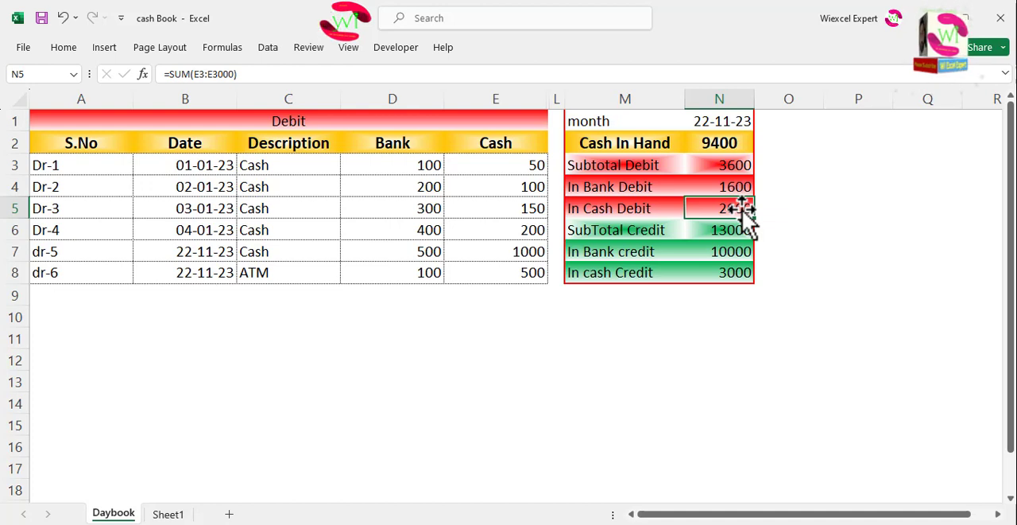
click(739, 187)
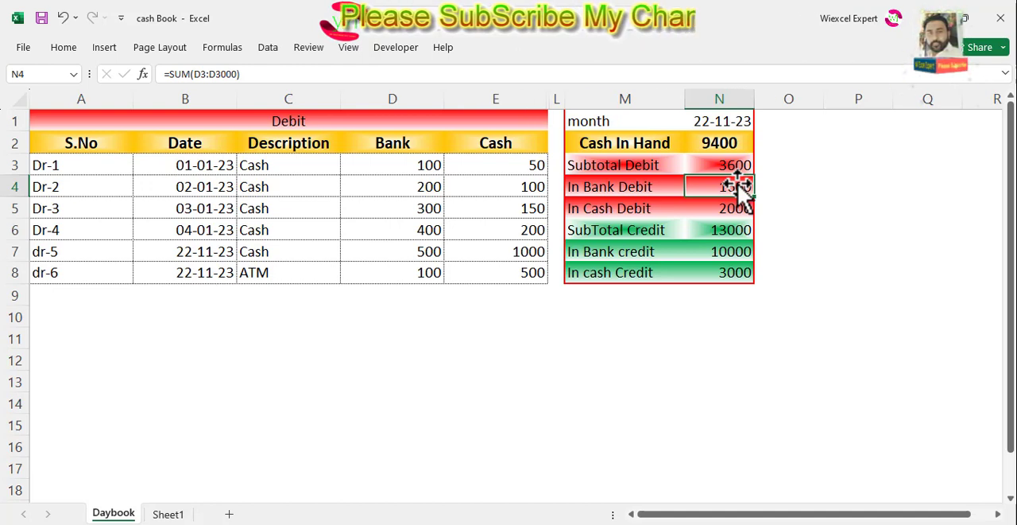
click(392, 100)
click(402, 167)
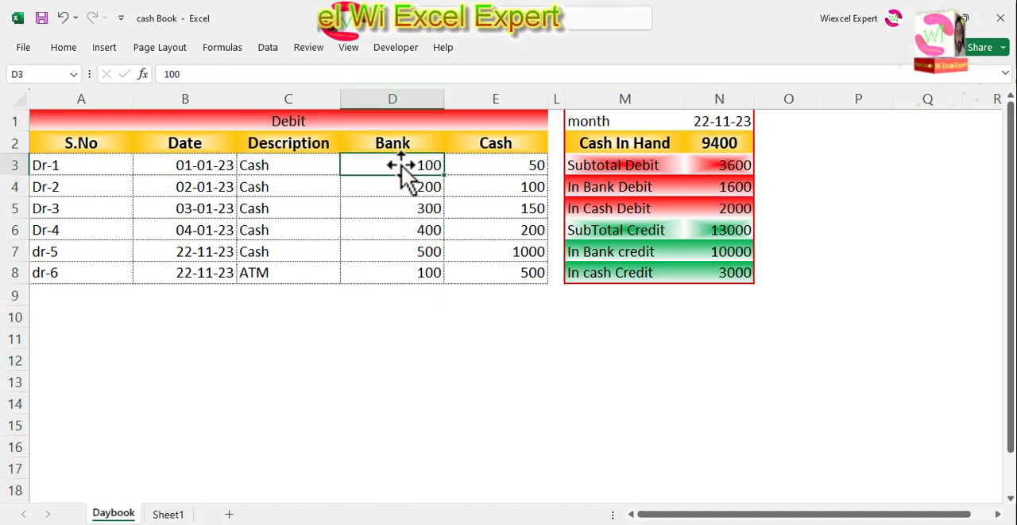
click(23, 74)
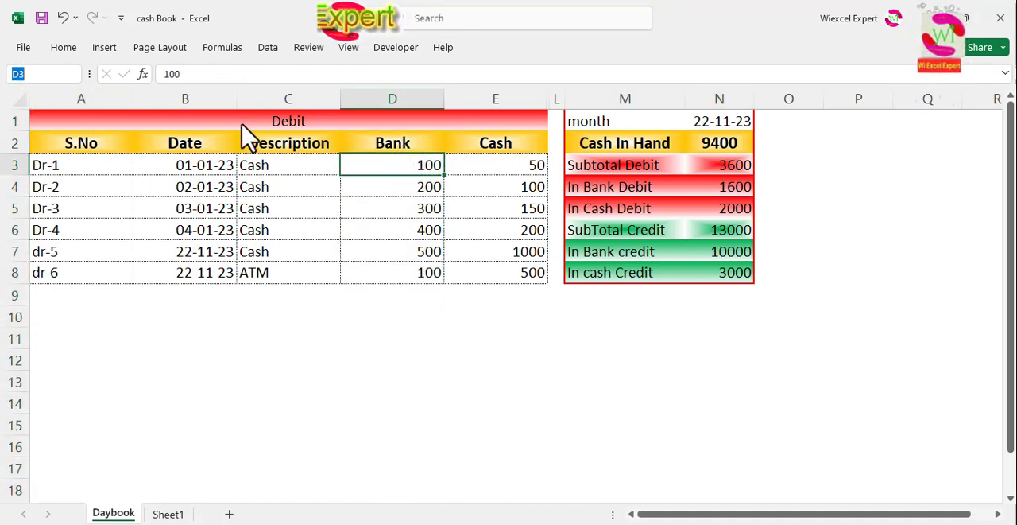
click(740, 192)
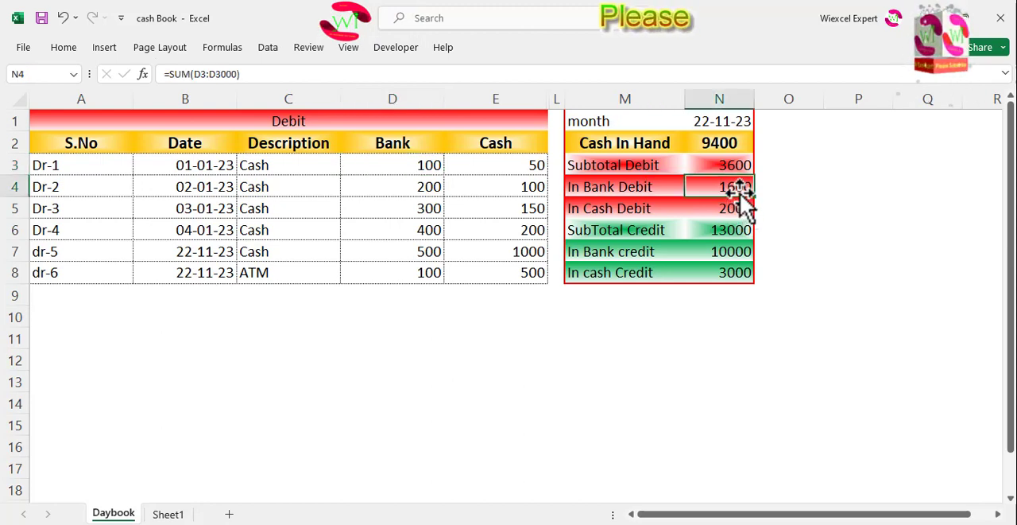
Examine the formulas behind In Cash Debit in N5, In Bank credit in N7 and In cash Credit in N8
click(739, 208)
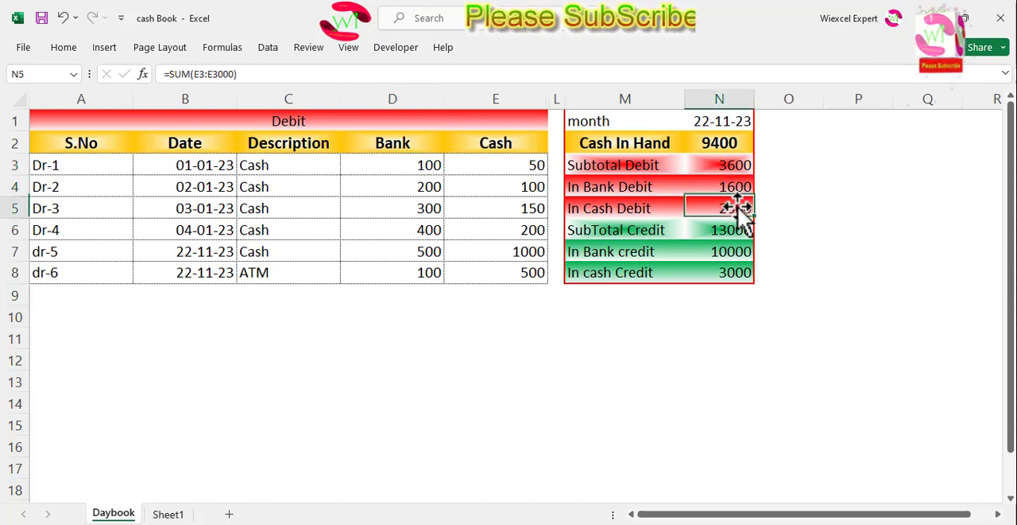
click(737, 251)
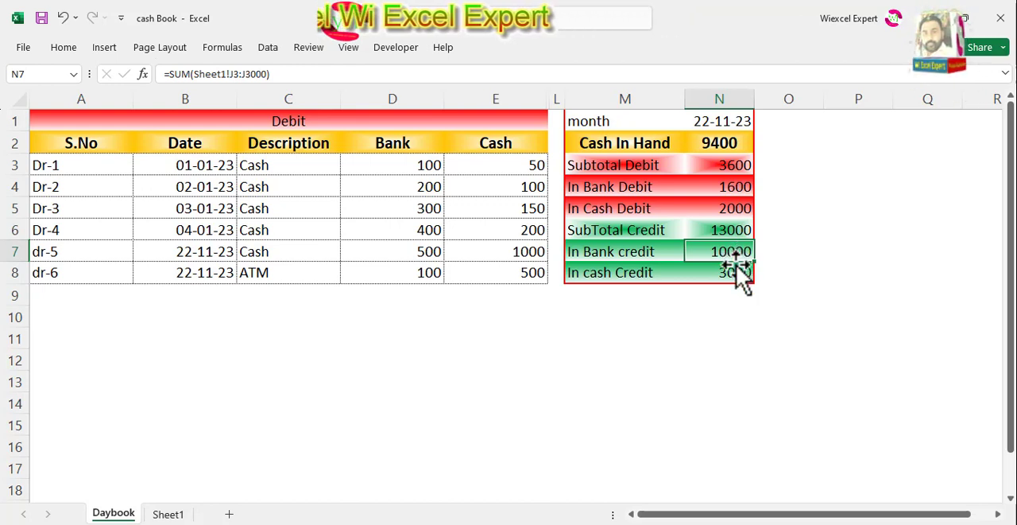
click(733, 273)
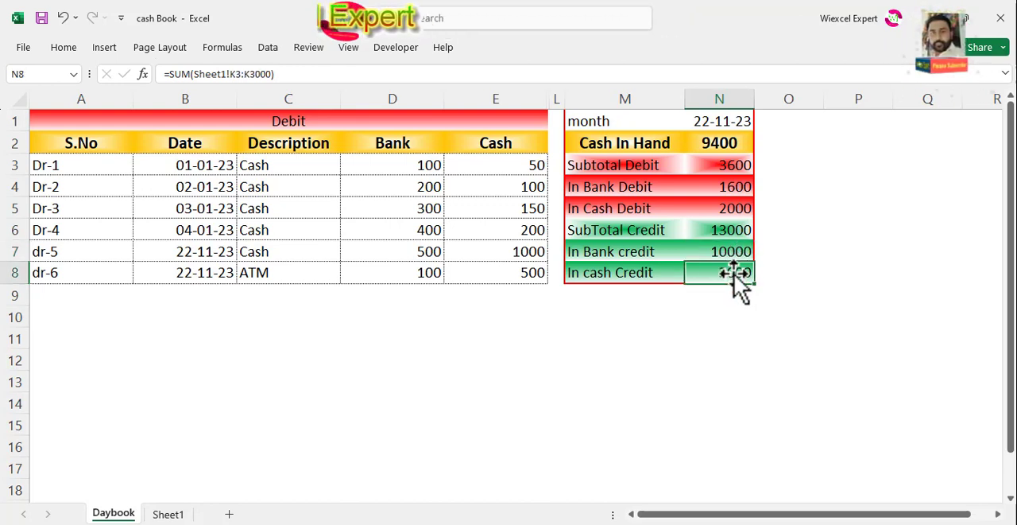
click(819, 251)
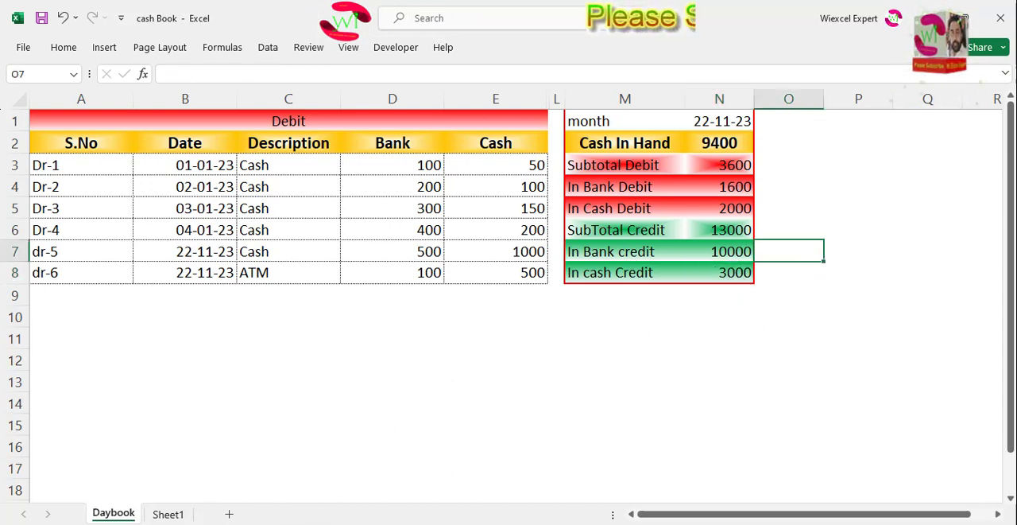
Switch to the Visual Basic editor, return to the UserForm1 design and open the form's own code
key(ctrl+n)
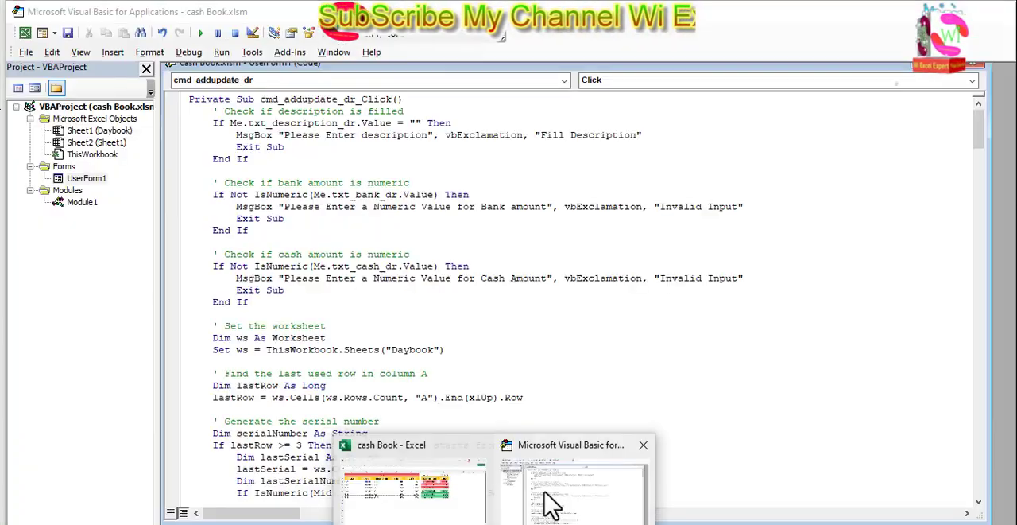
click(552, 504)
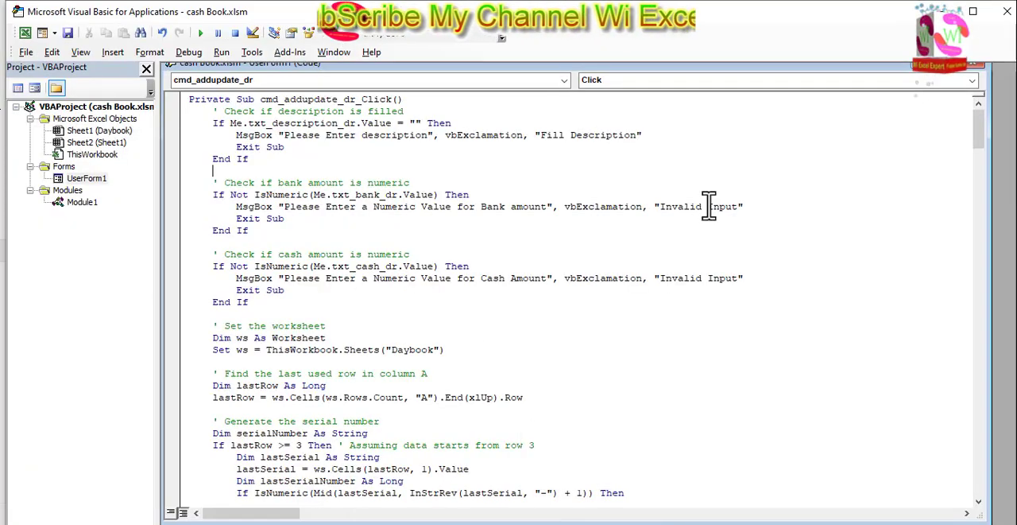
click(977, 66)
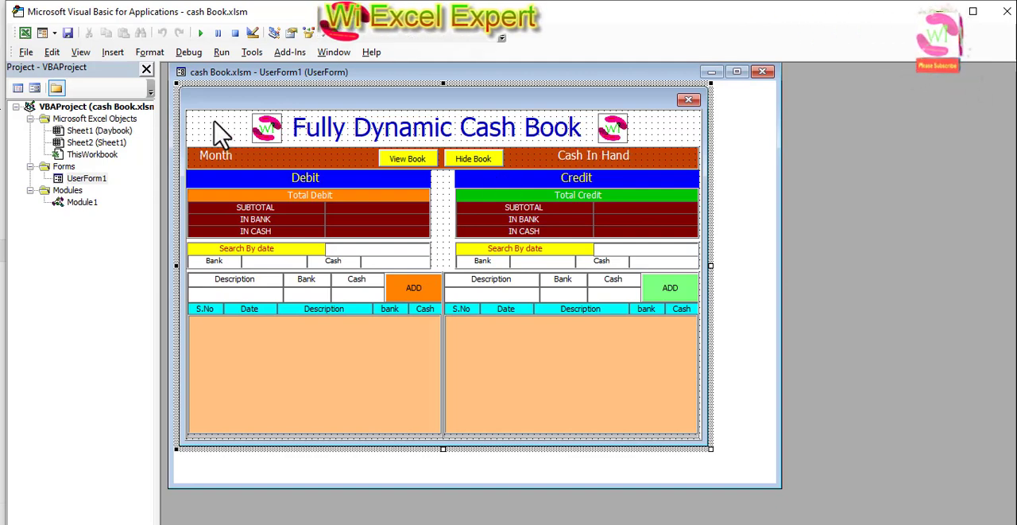
right_click(218, 130)
right_click(666, 127)
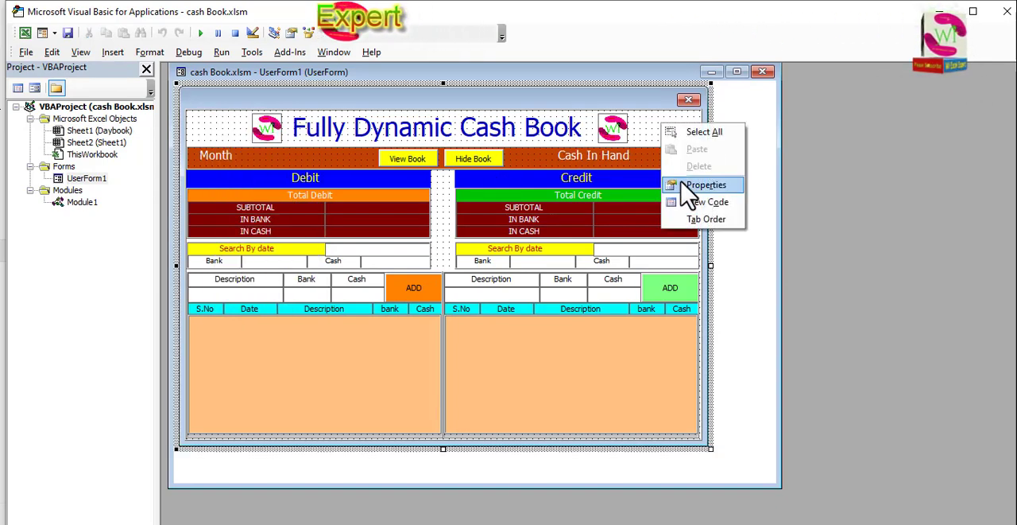
click(700, 204)
Review how getdata reads Daybook cells N1 to N8 into the form's text boxes, and compare those references with the summary table
scroll(334, 223, down, 1)
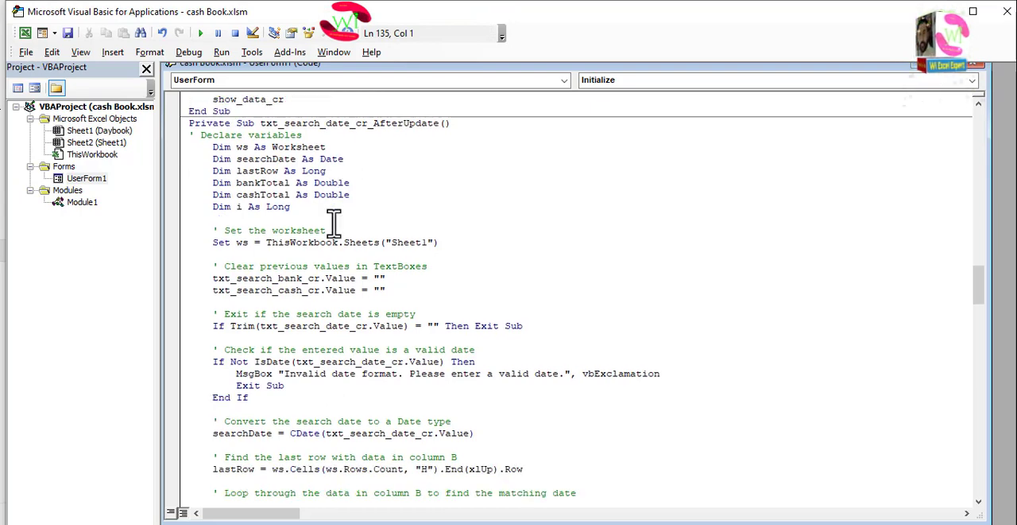
scroll(333, 224, up, 1)
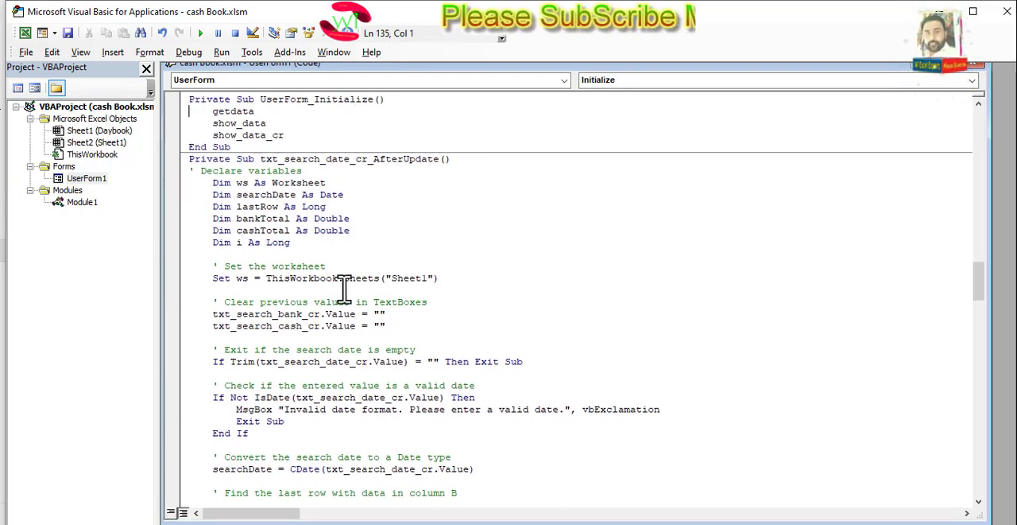
scroll(357, 287, down, 8)
scroll(358, 288, down, 13)
scroll(350, 287, up, 3)
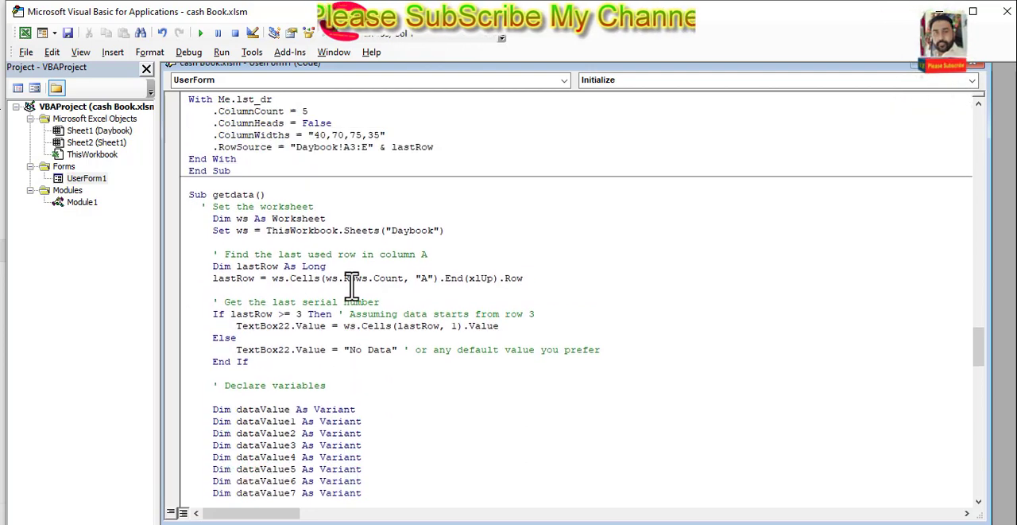
scroll(350, 286, down, 4)
scroll(351, 282, down, 3)
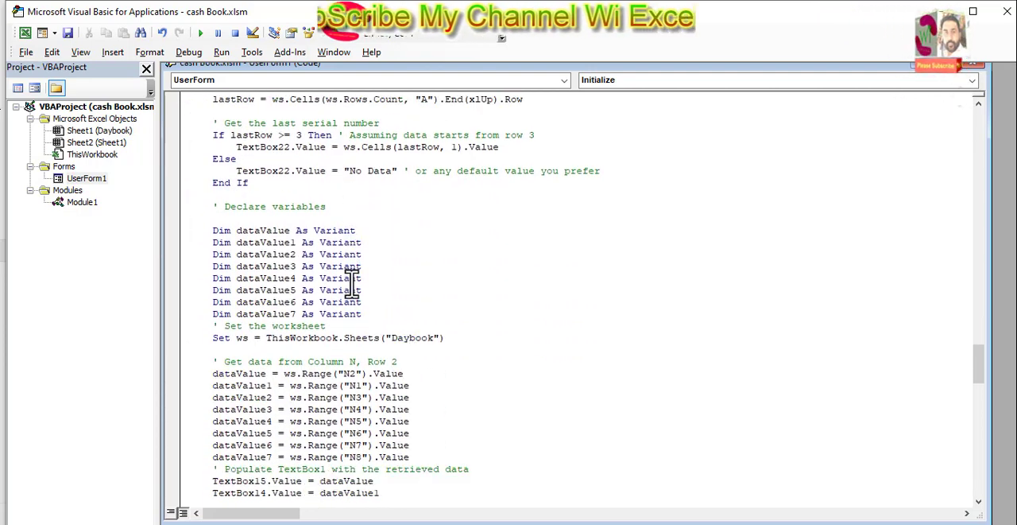
scroll(351, 282, down, 4)
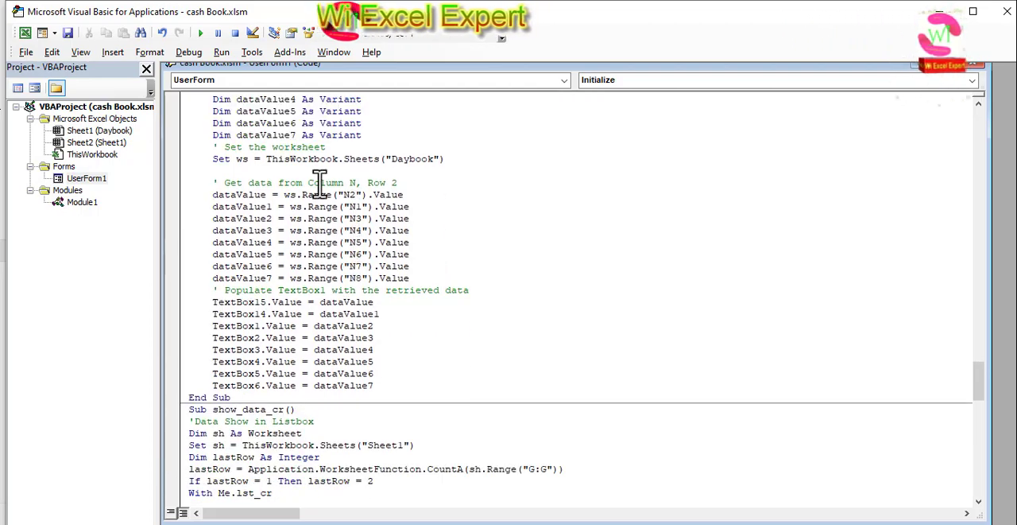
drag(791, 11, 756, 197)
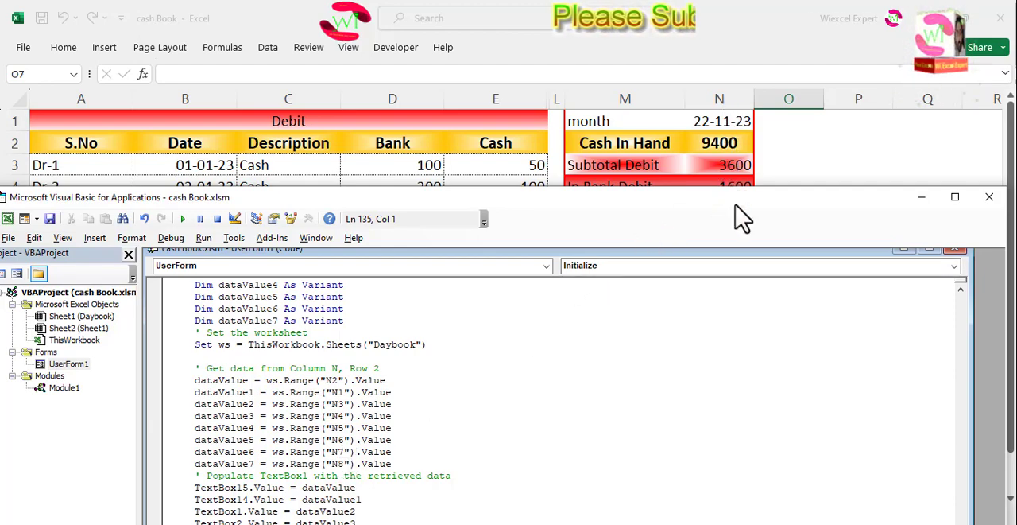
drag(736, 202, 722, 30)
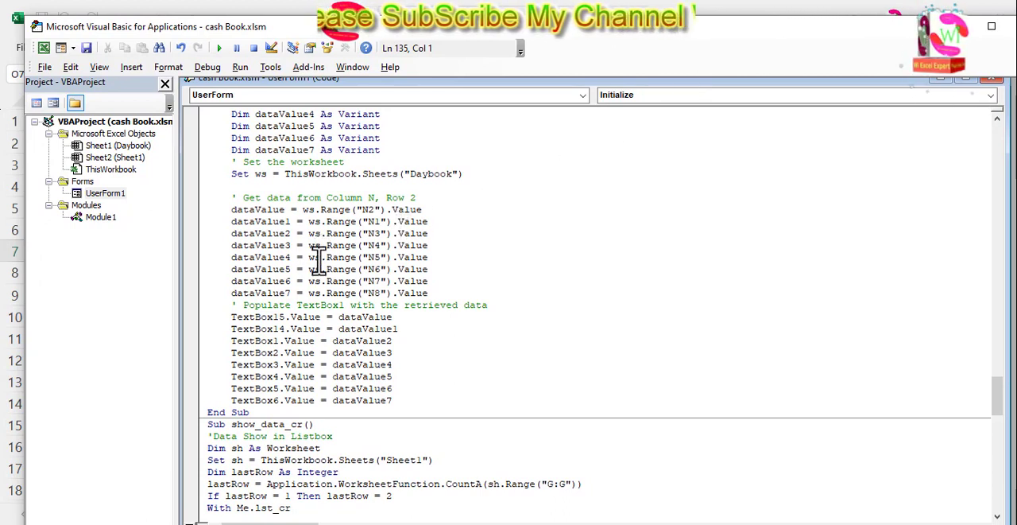